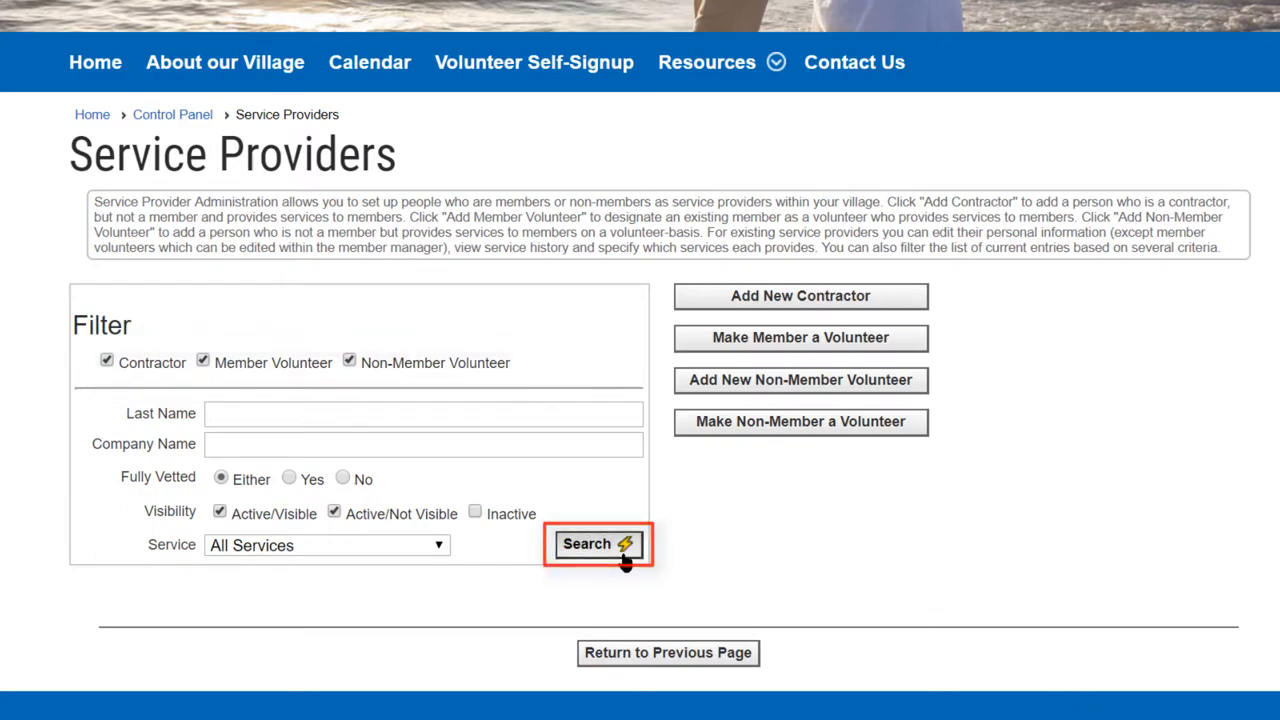
List all contractors, member volunteers and non-member volunteers, and narrow the search to the company name ABC
click(626, 556)
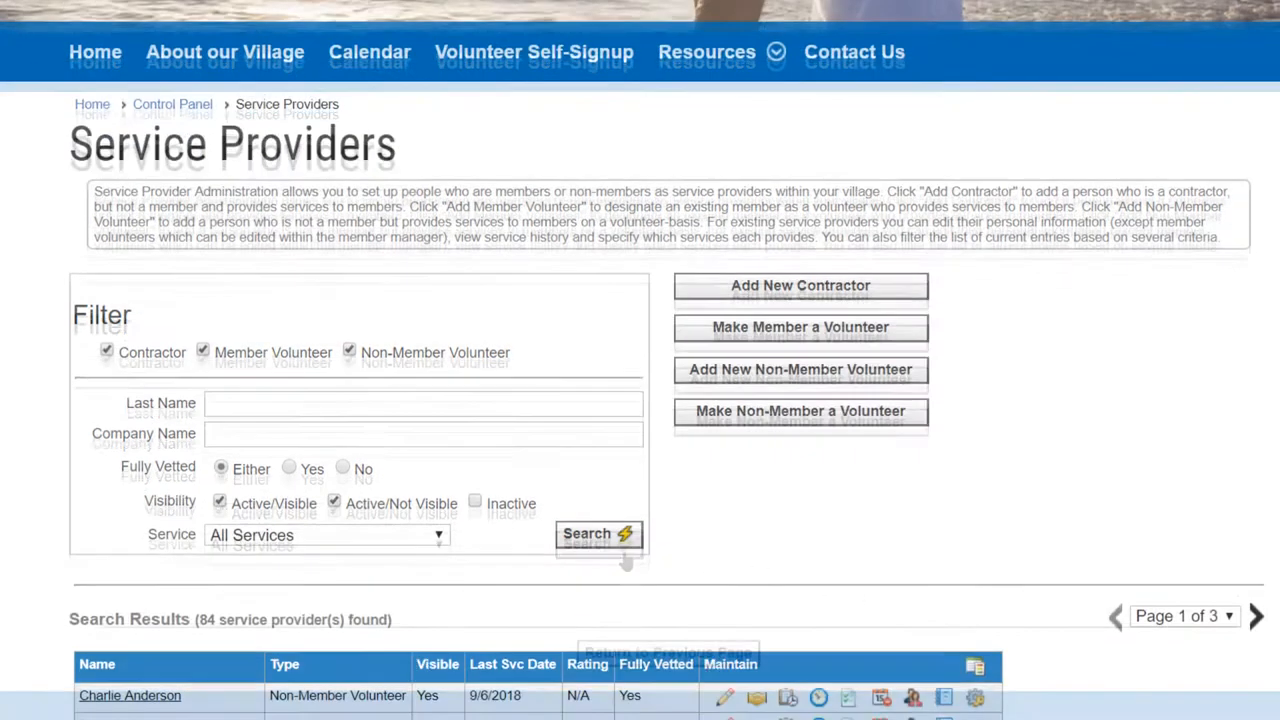
scroll(640, 360, down, 2)
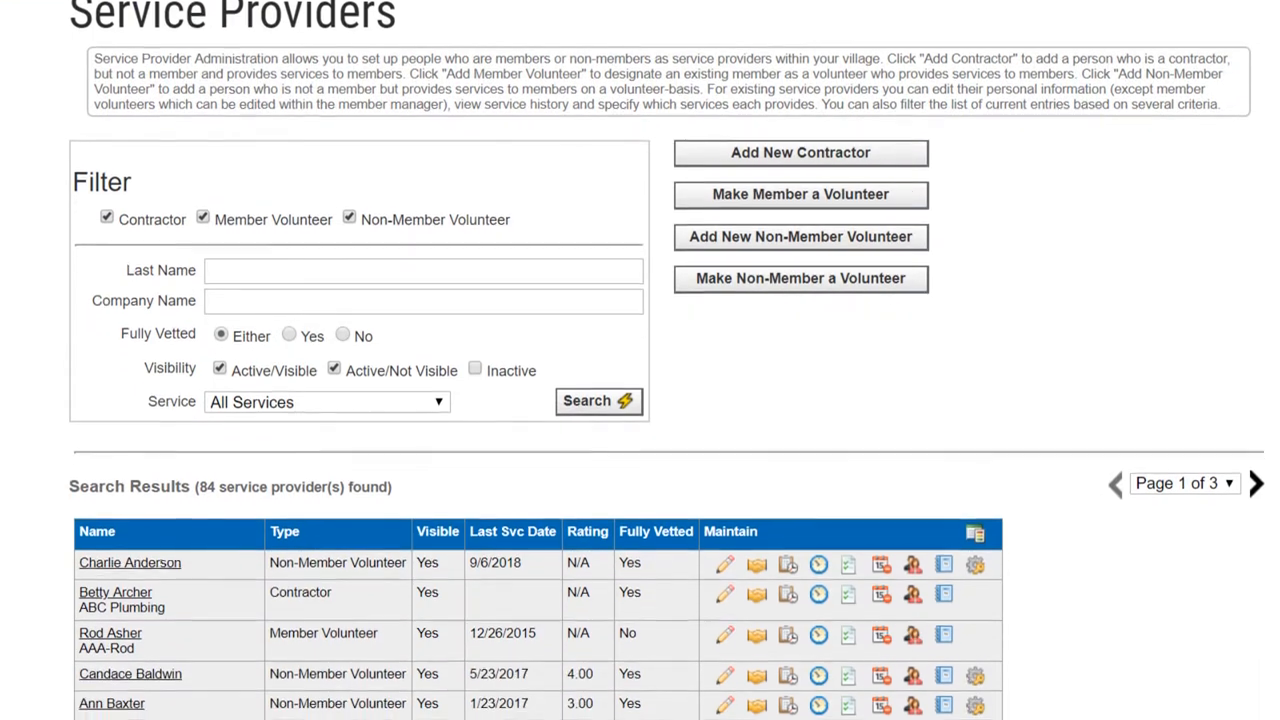
scroll(640, 360, down, 1)
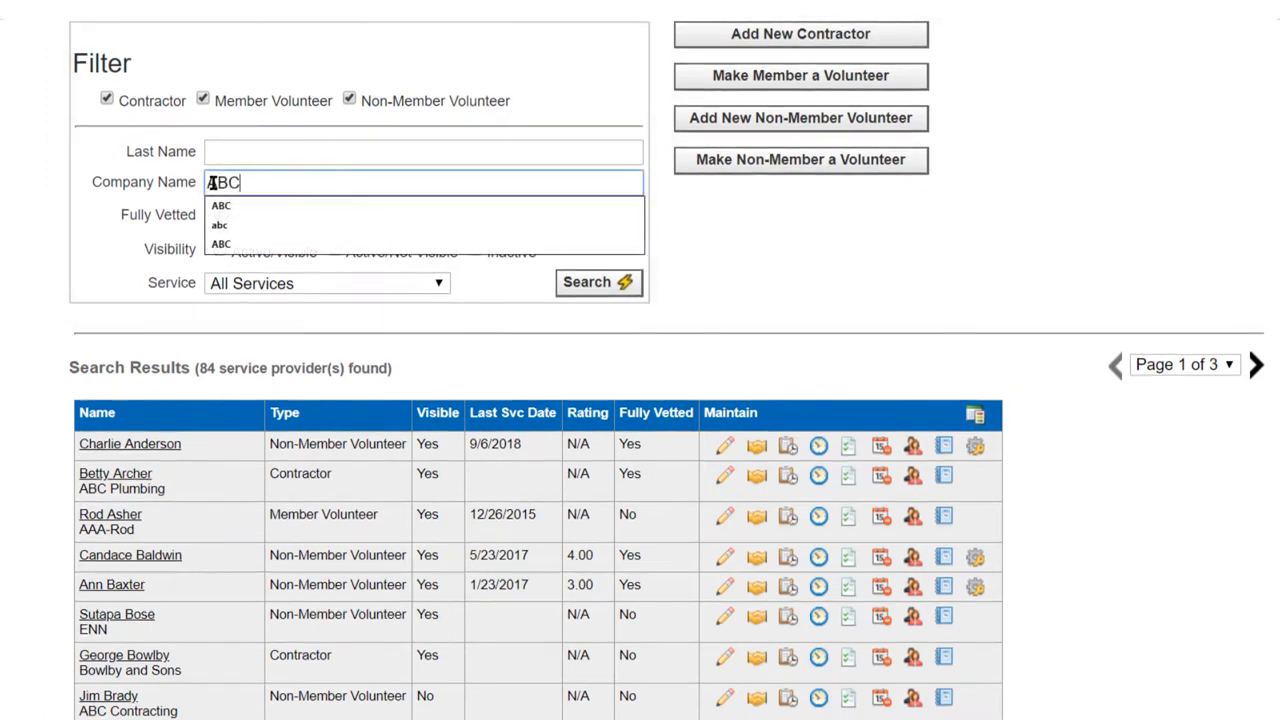
click(676, 284)
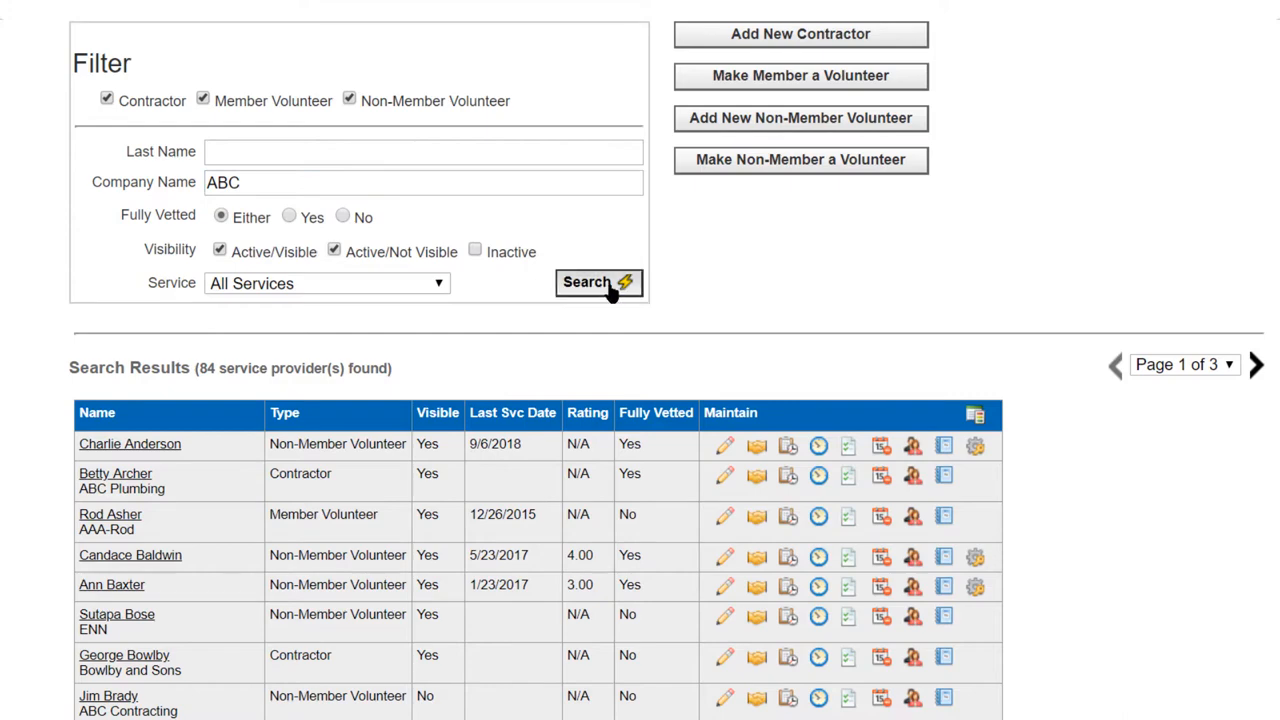
click(612, 290)
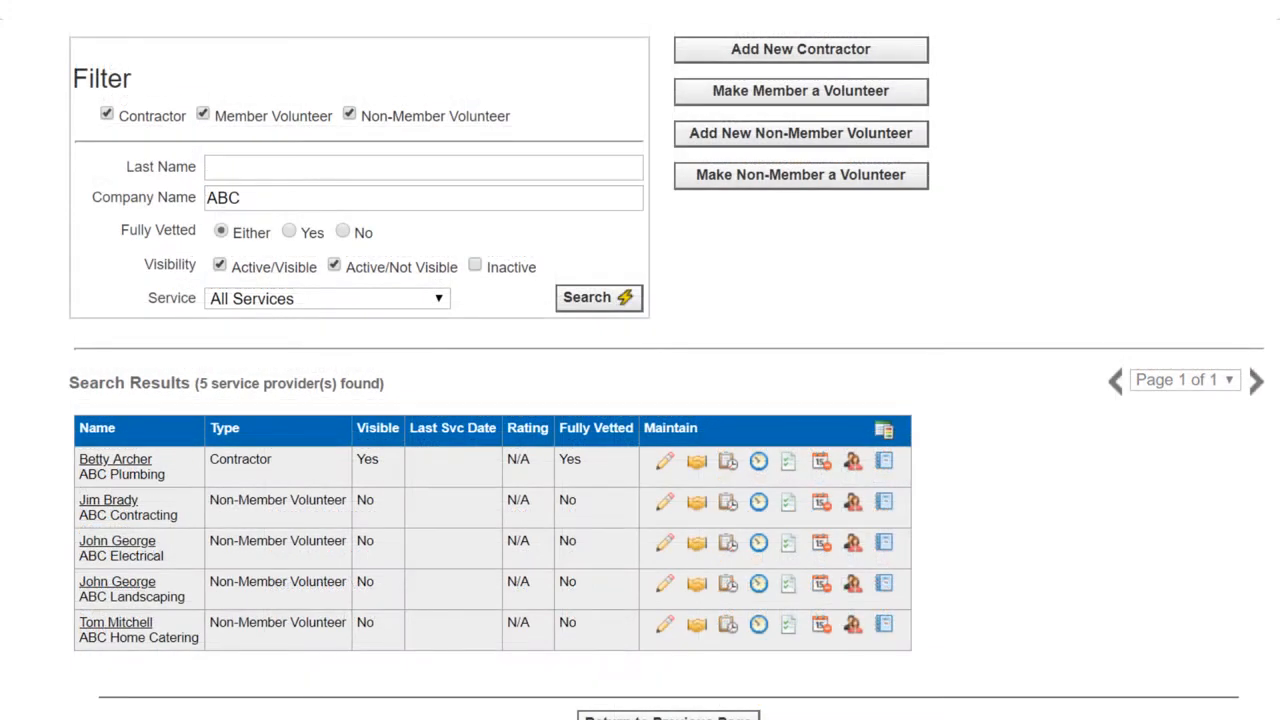
Clear the company name filter and search for providers offering the Plumber service
drag(265, 196, 177, 196)
key(BackSpace)
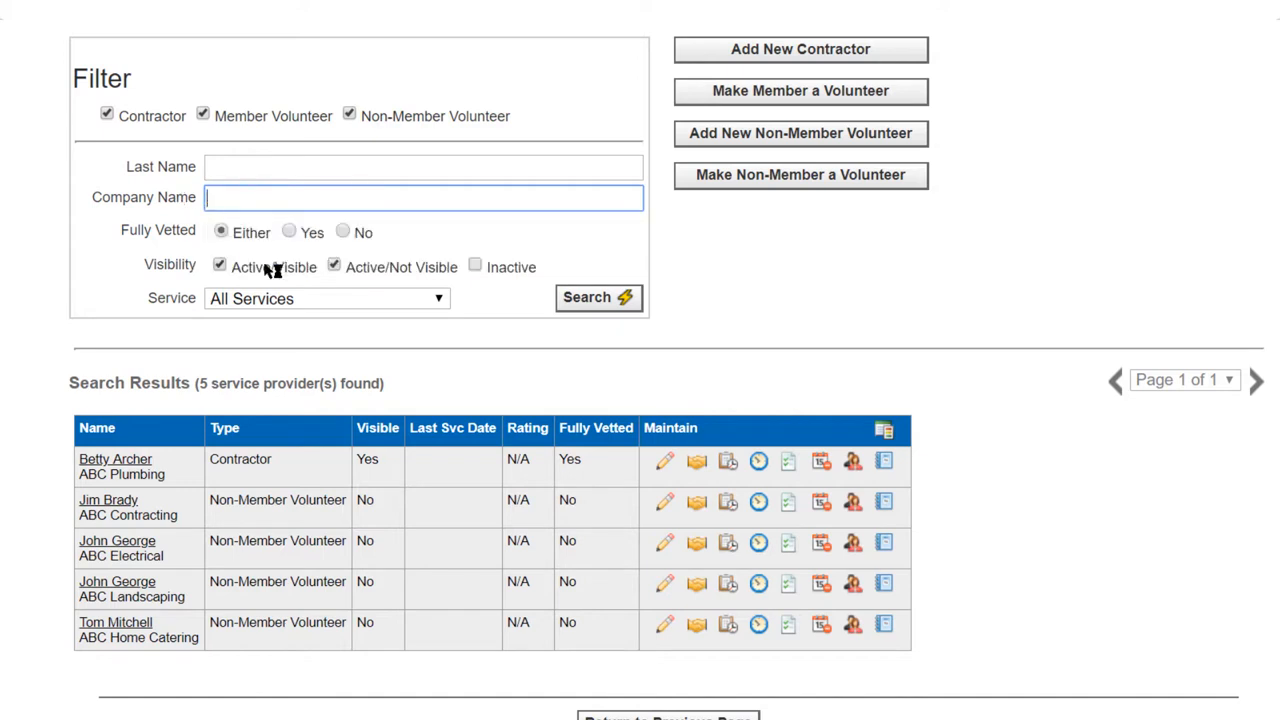
click(300, 300)
scroll(250, 480, down, 5)
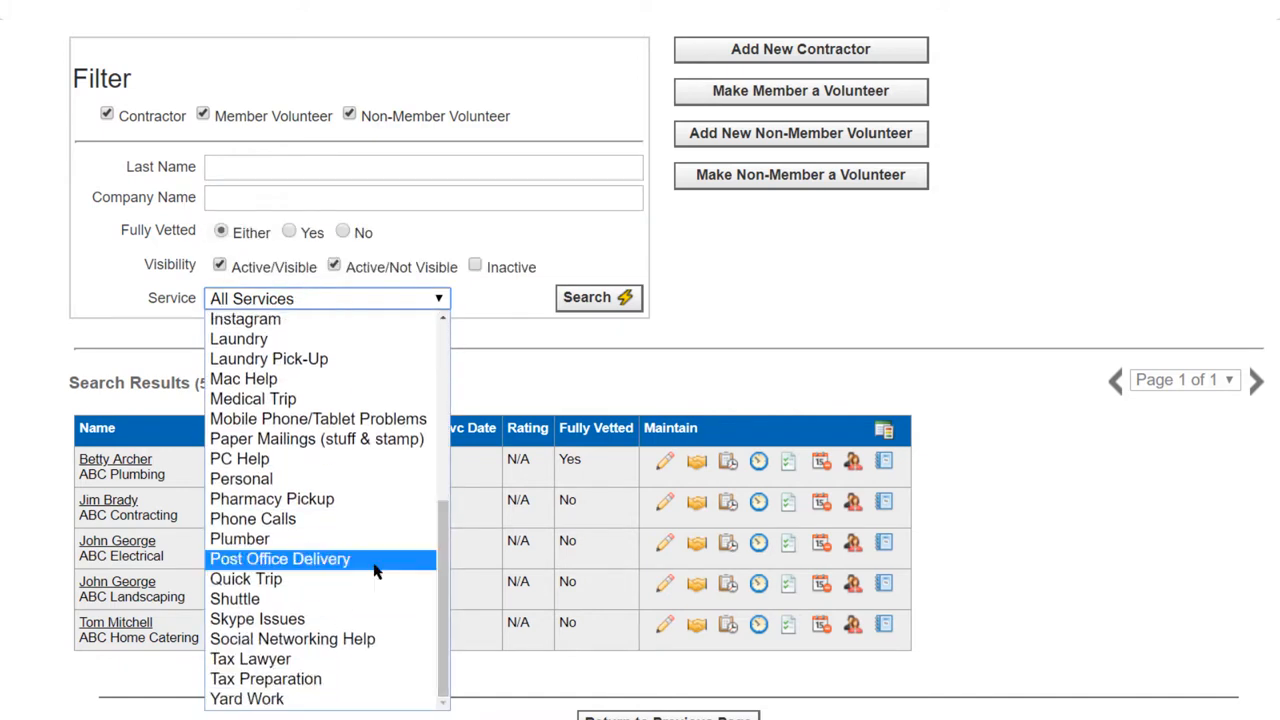
click(240, 540)
click(598, 297)
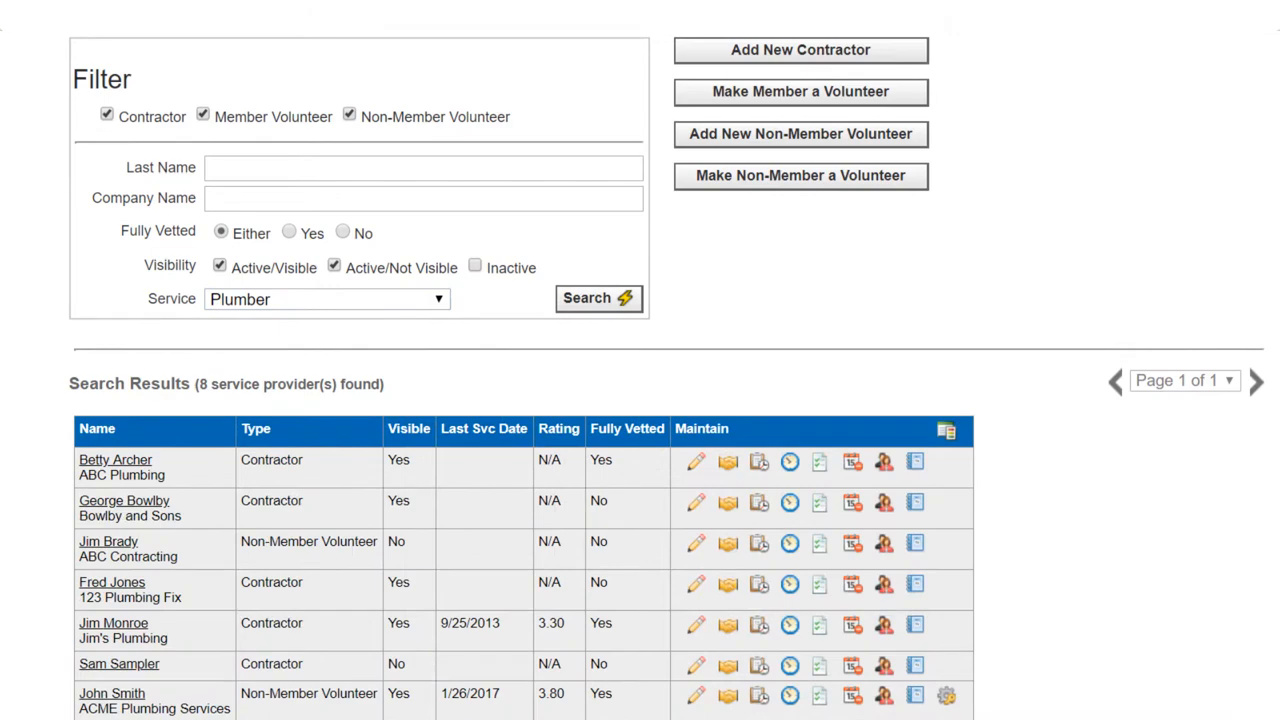
Search for fully vetted providers offering the Medical Trip service
click(440, 298)
click(250, 575)
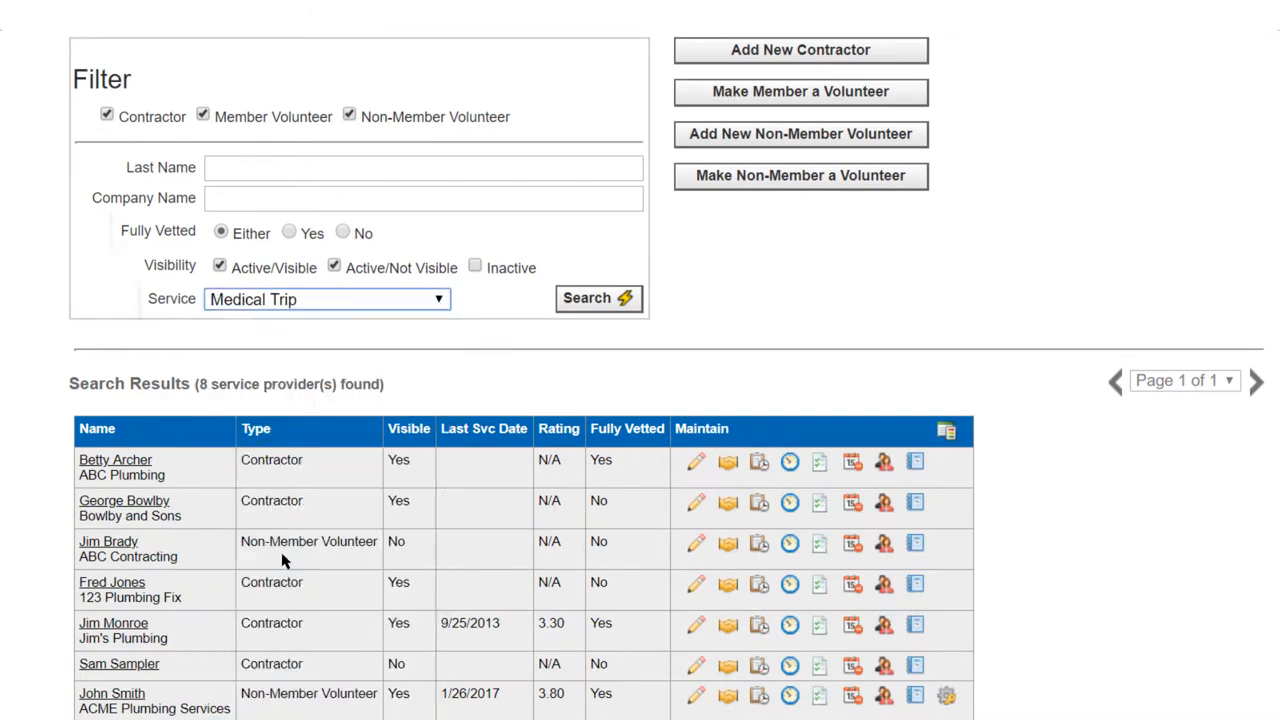
click(289, 234)
click(626, 296)
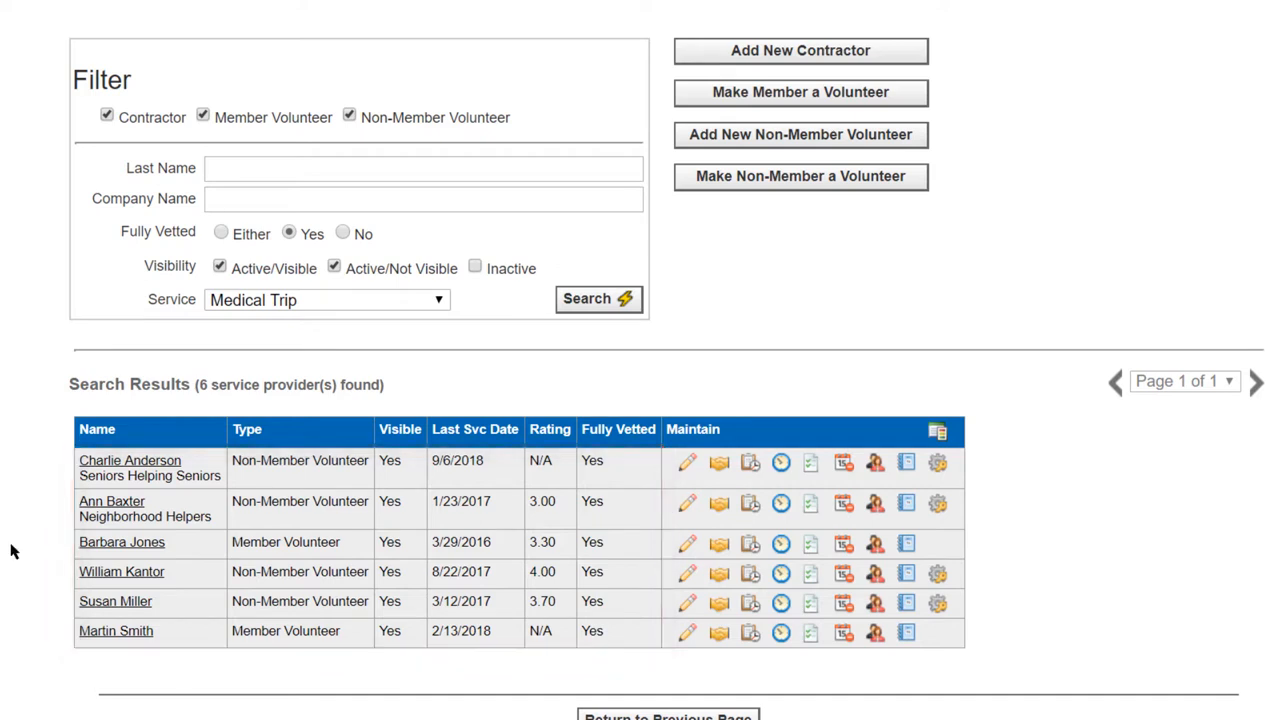
View the contact information of the Seniors Helping Seniors volunteer and close it
click(141, 468)
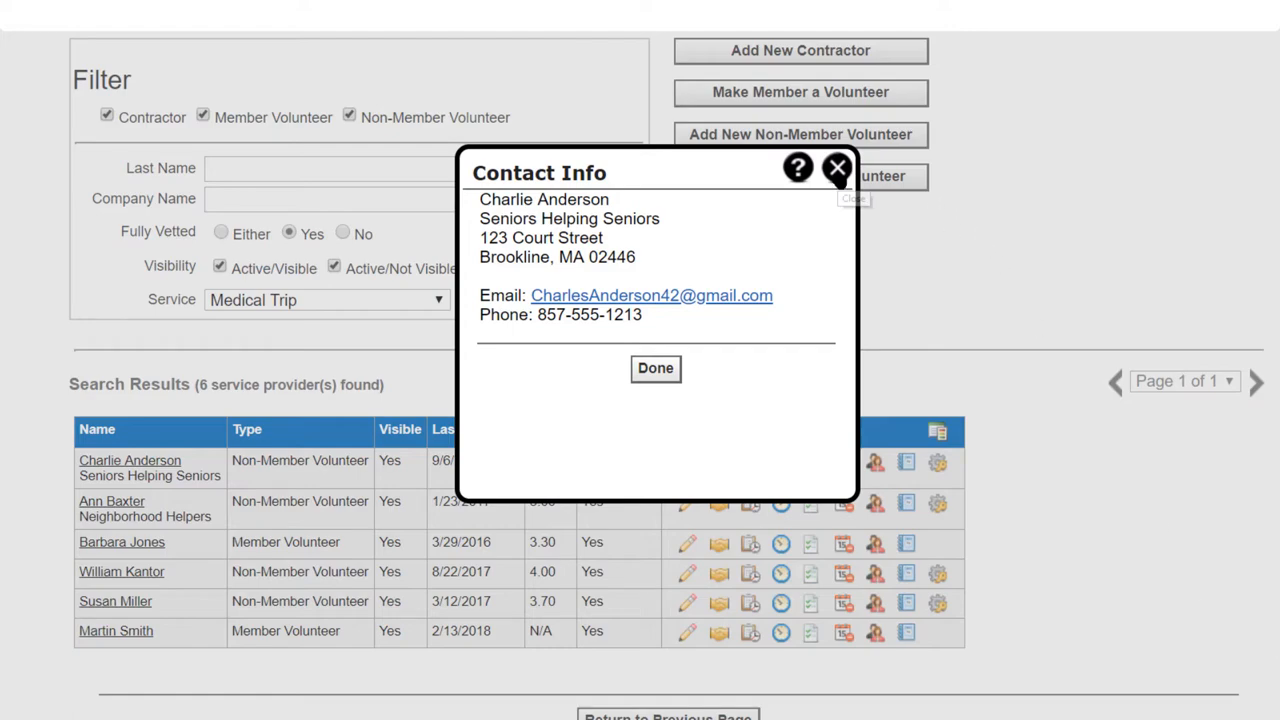
click(838, 170)
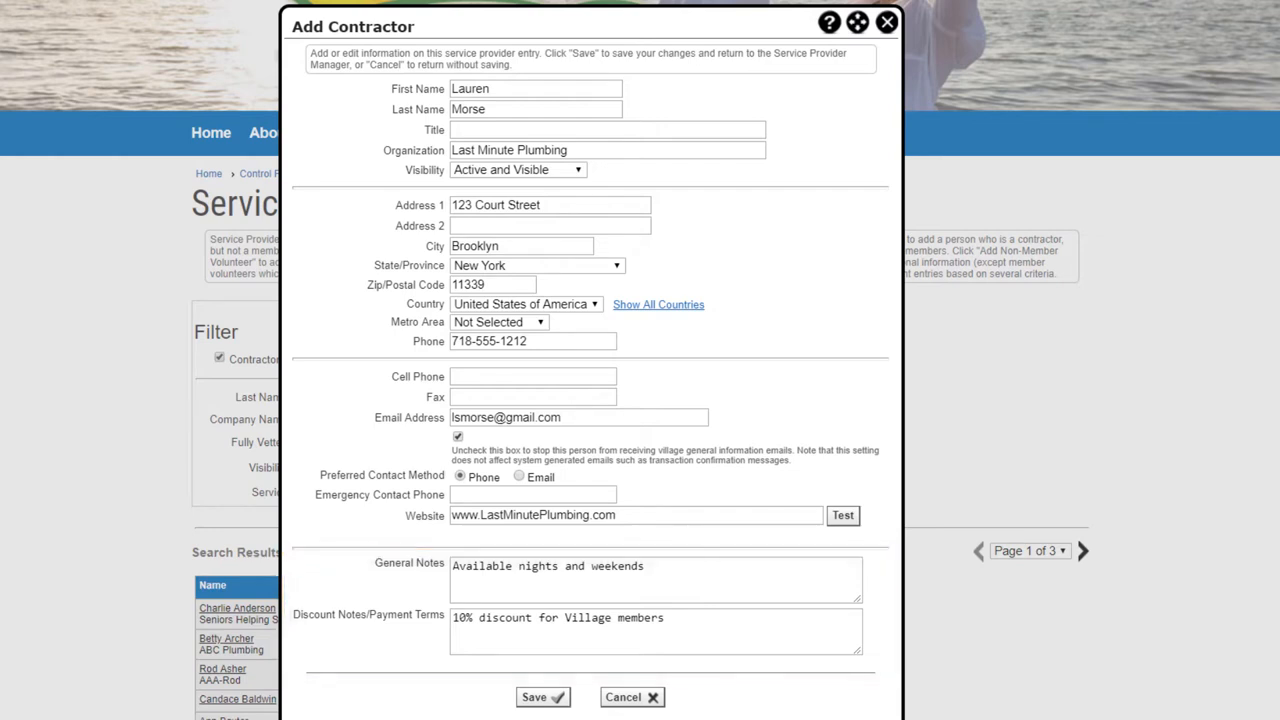
Set the visibility of the new Last Minute Plumbing contractor to Active and Visible and save the entry
click(579, 171)
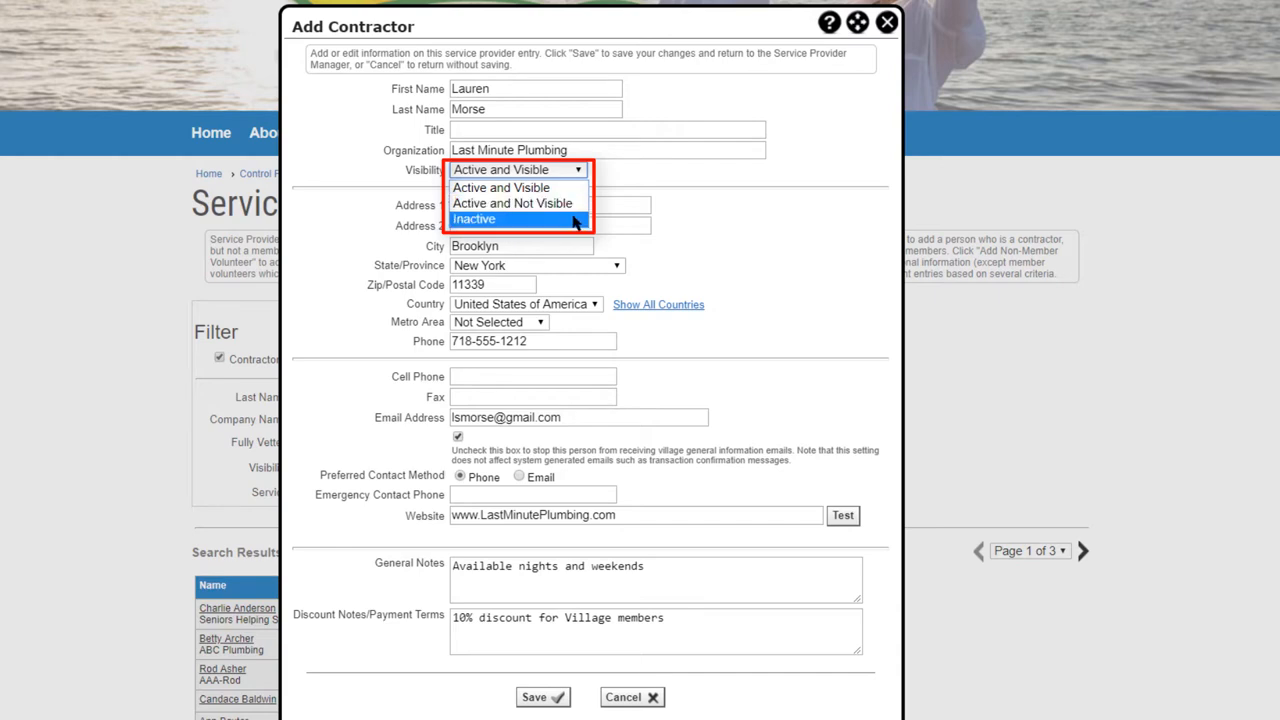
click(580, 188)
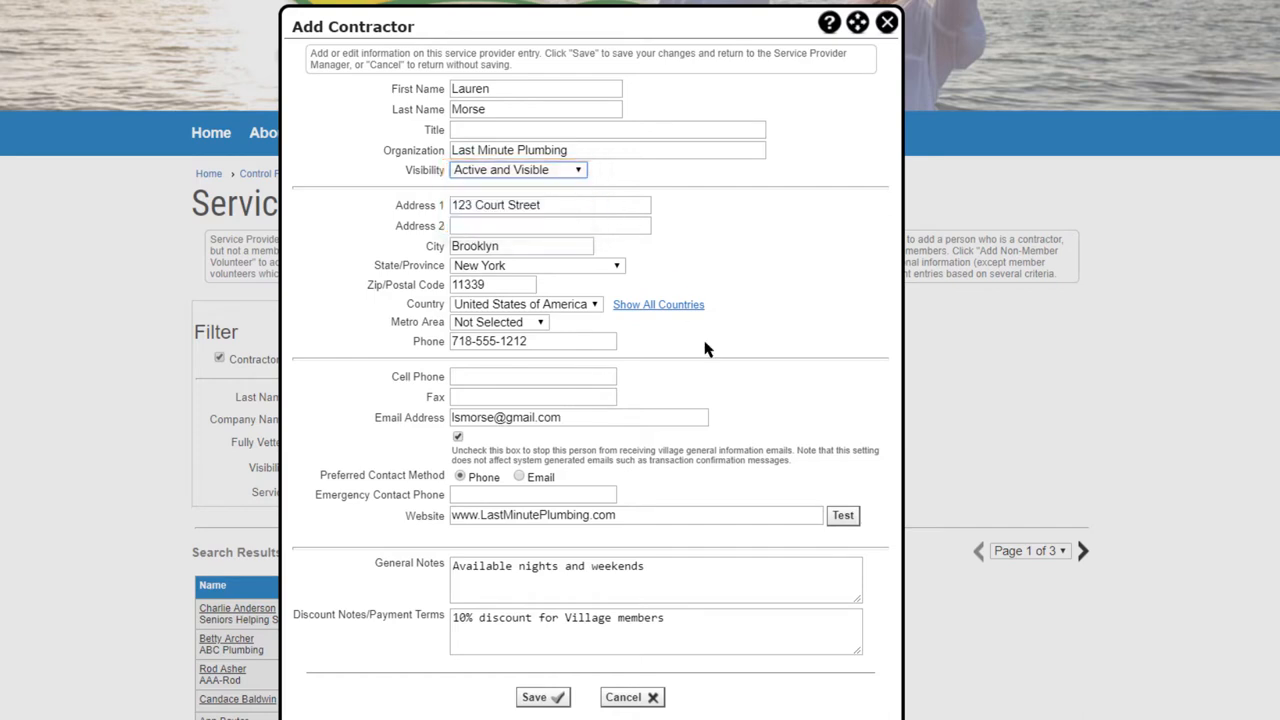
click(540, 699)
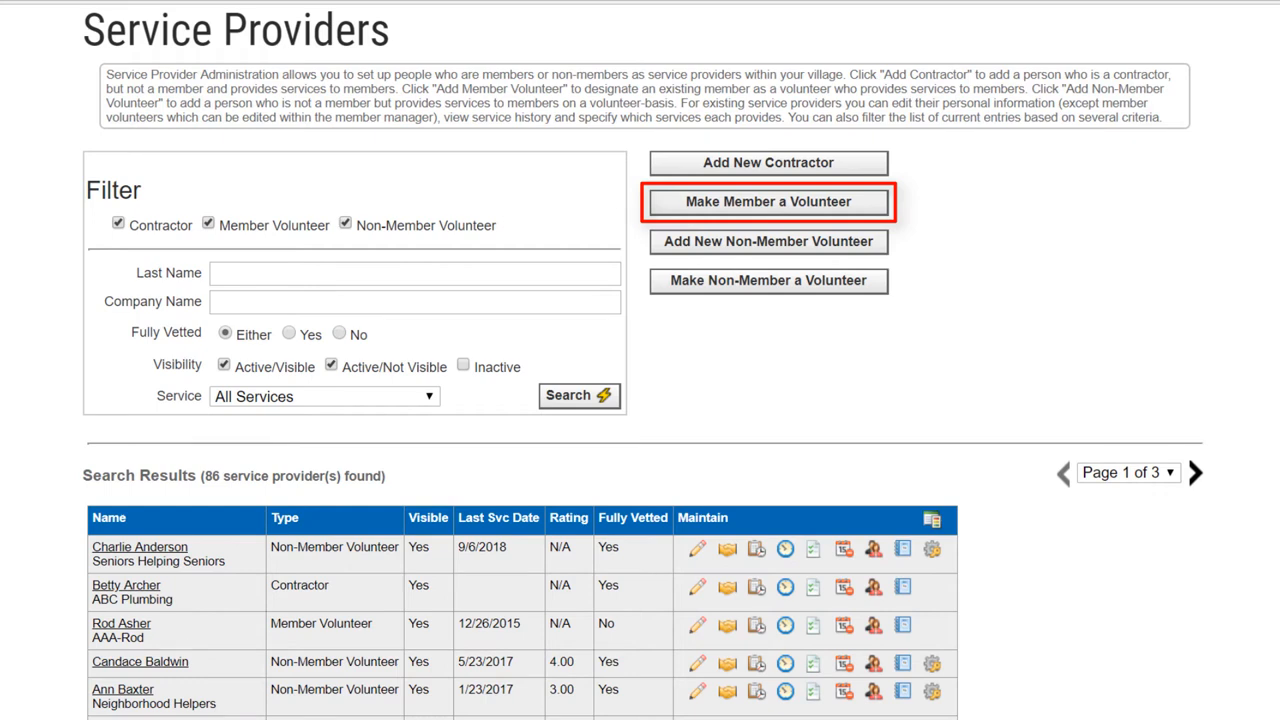
Make an existing member a volunteer by finding the person by last name, selecting the match and saving
click(822, 206)
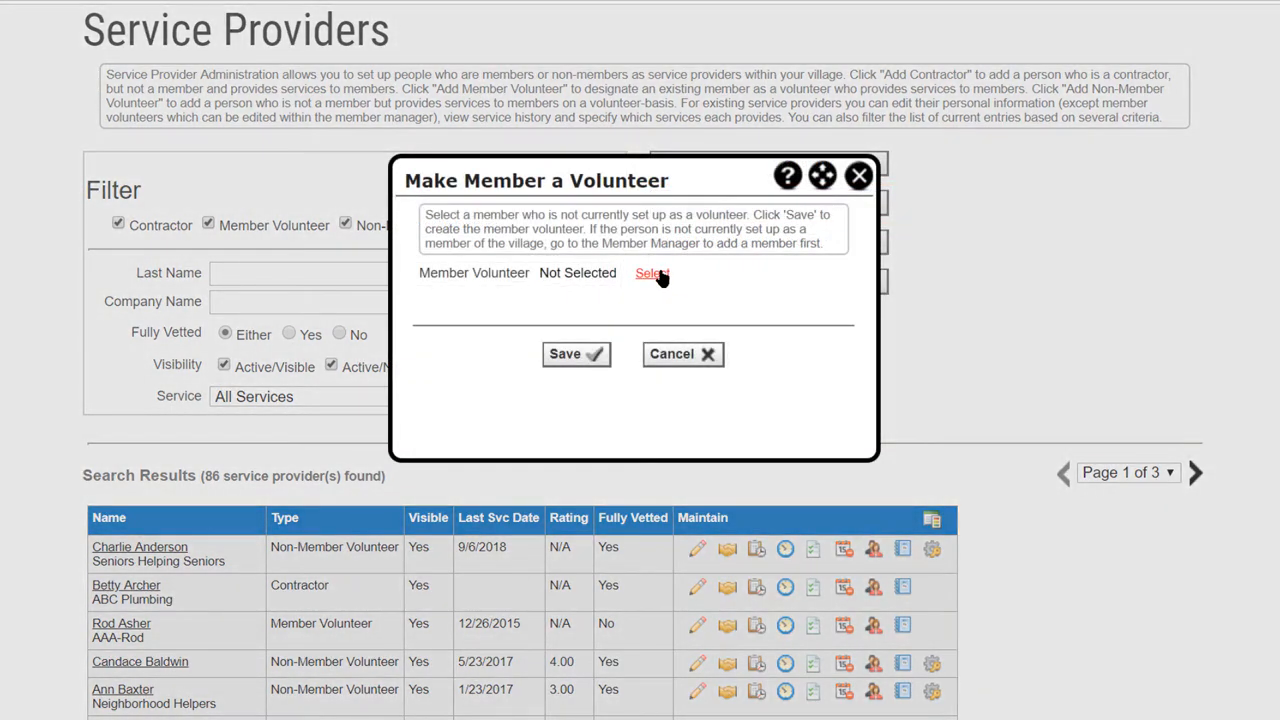
click(658, 276)
text(Co)
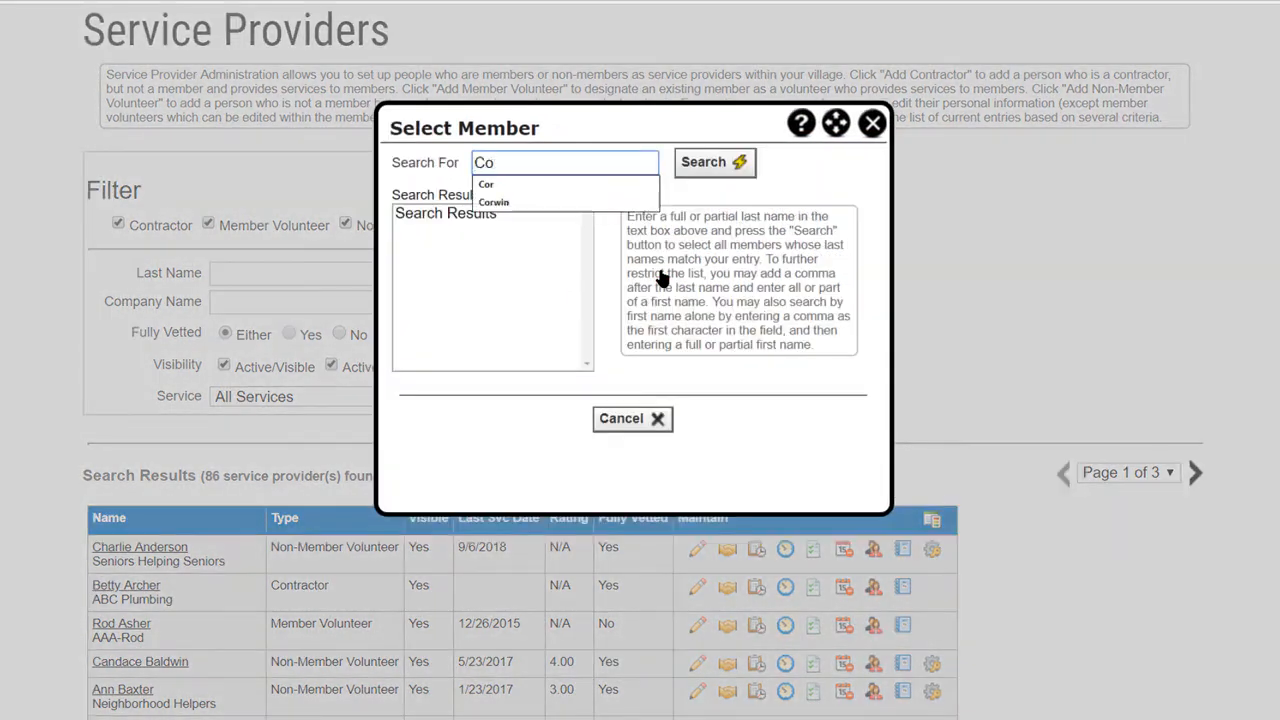
text(rwin)
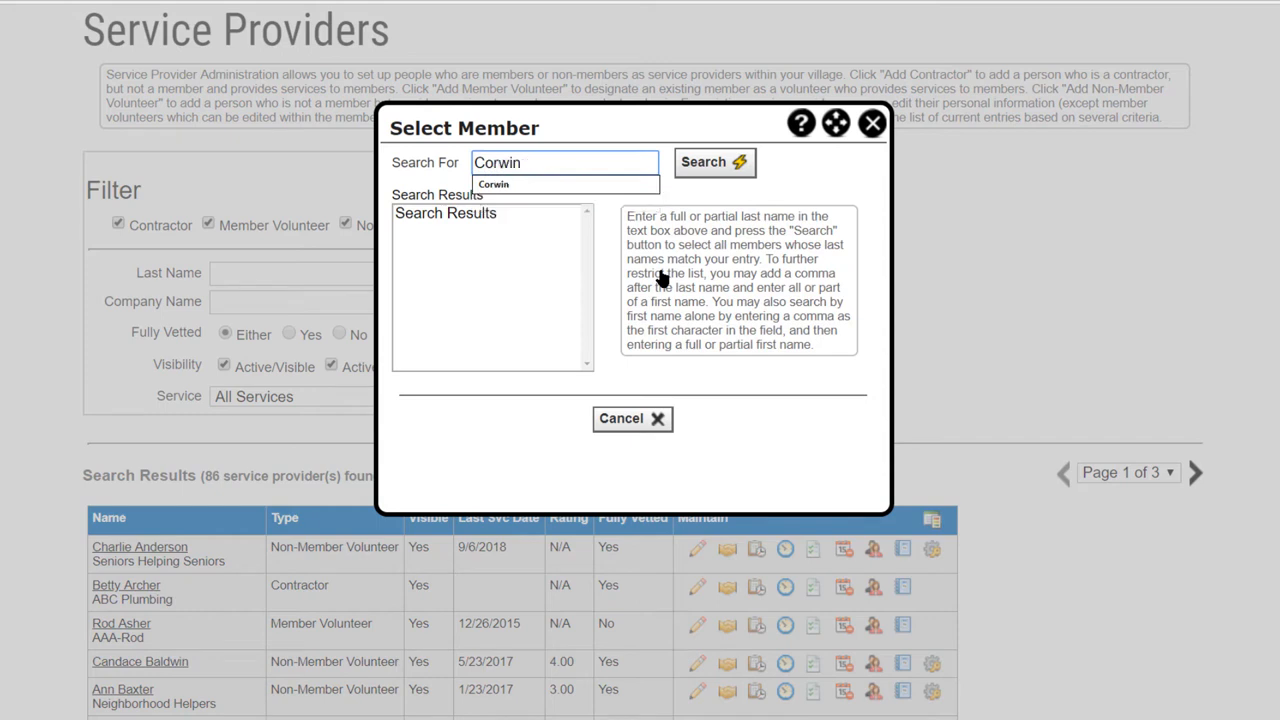
click(720, 178)
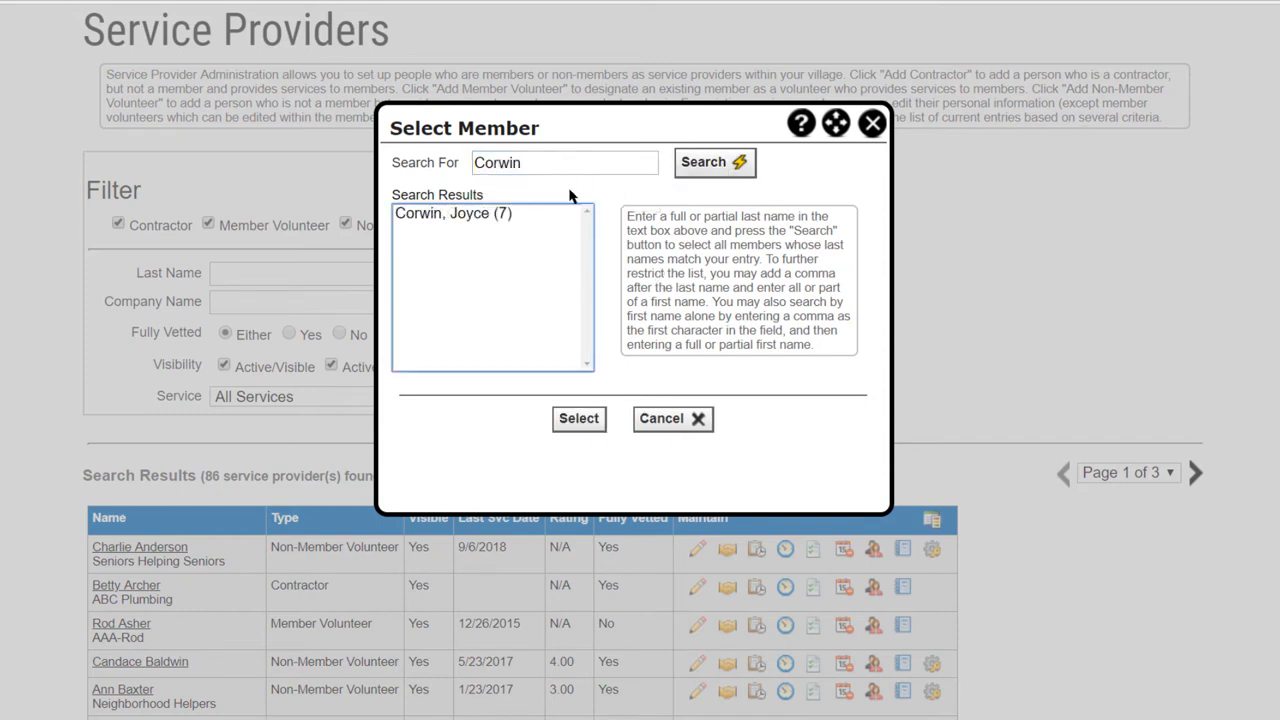
click(476, 216)
click(578, 418)
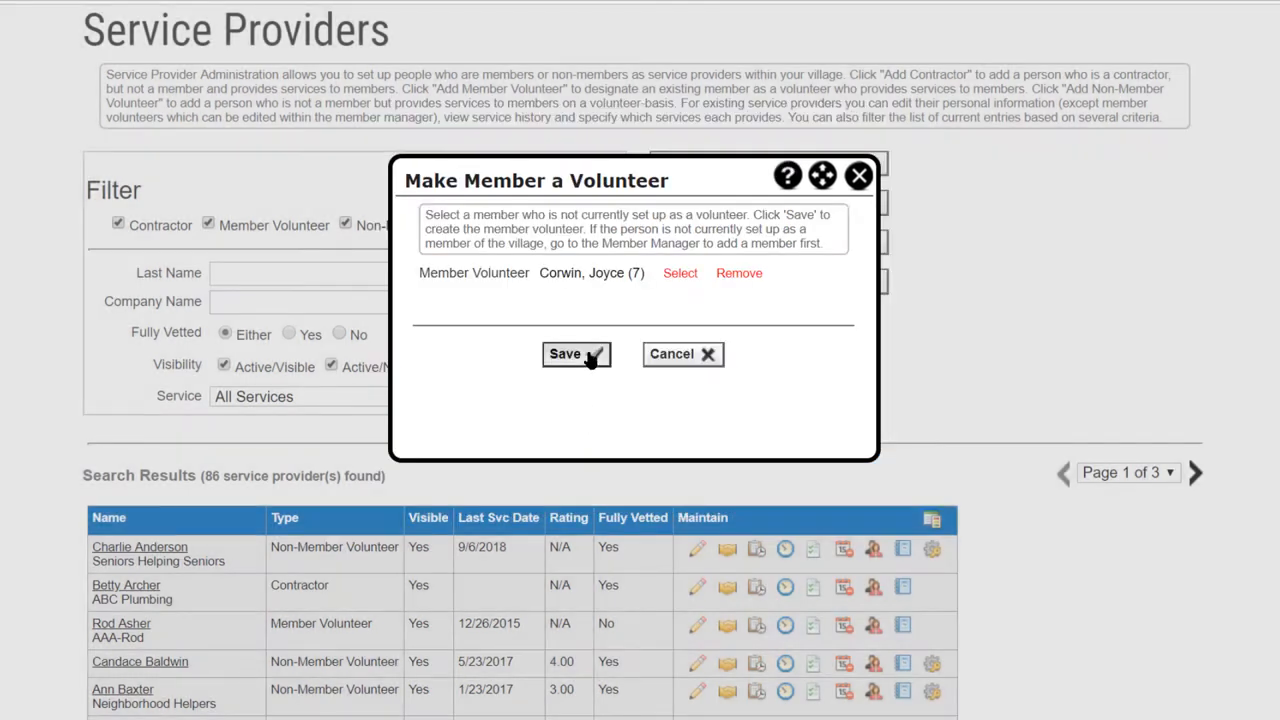
click(590, 355)
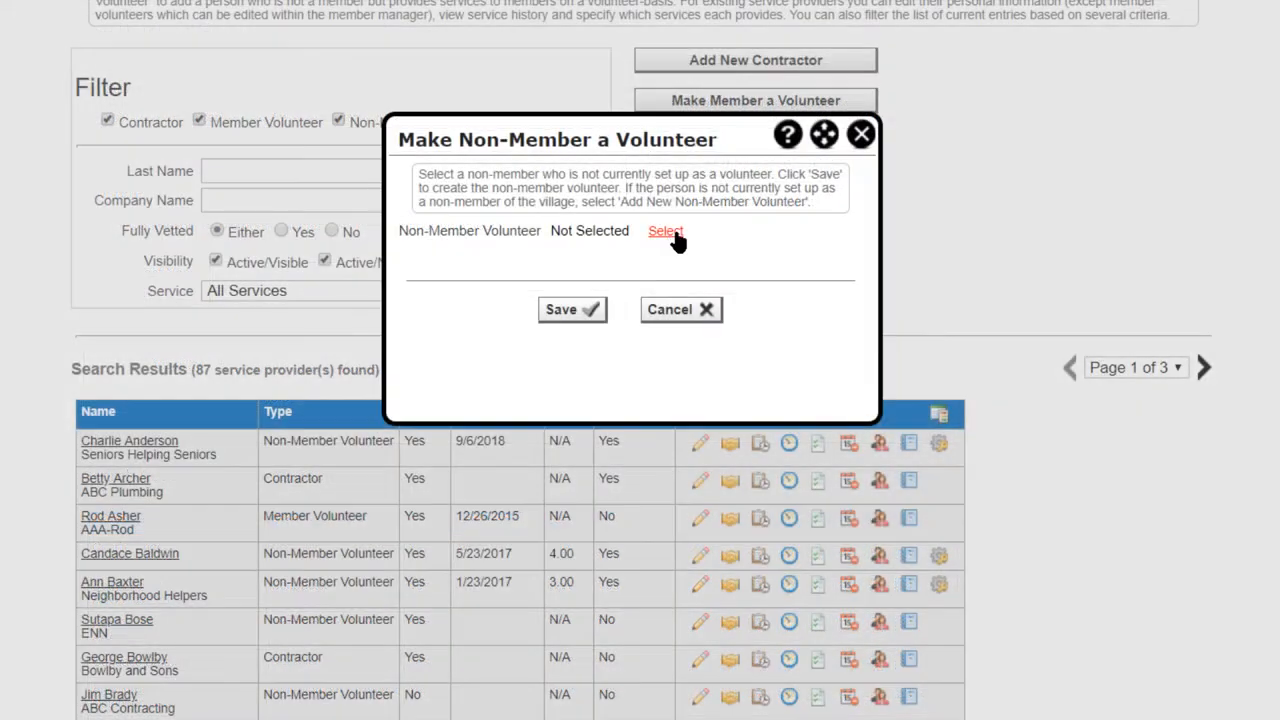
Find an existing non-member by last name, select the match and save the person as a non-member volunteer
click(665, 231)
click(571, 117)
text(Arc)
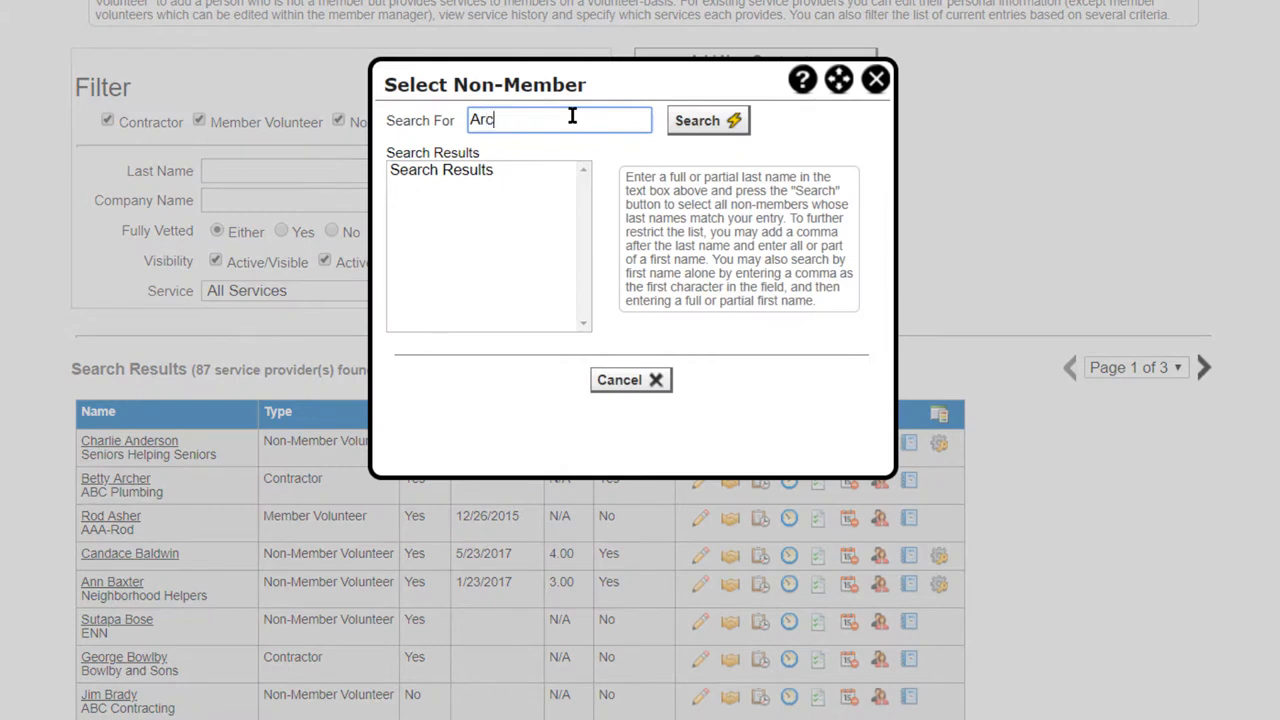
text(her)
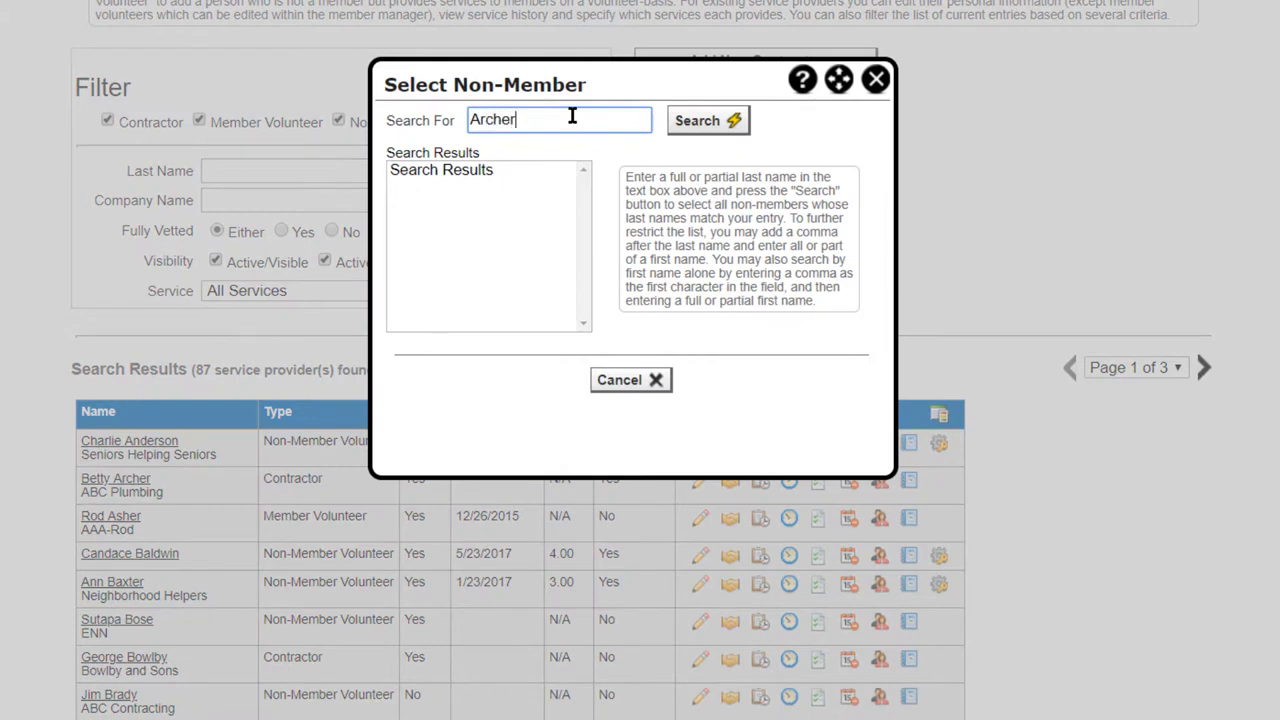
click(709, 120)
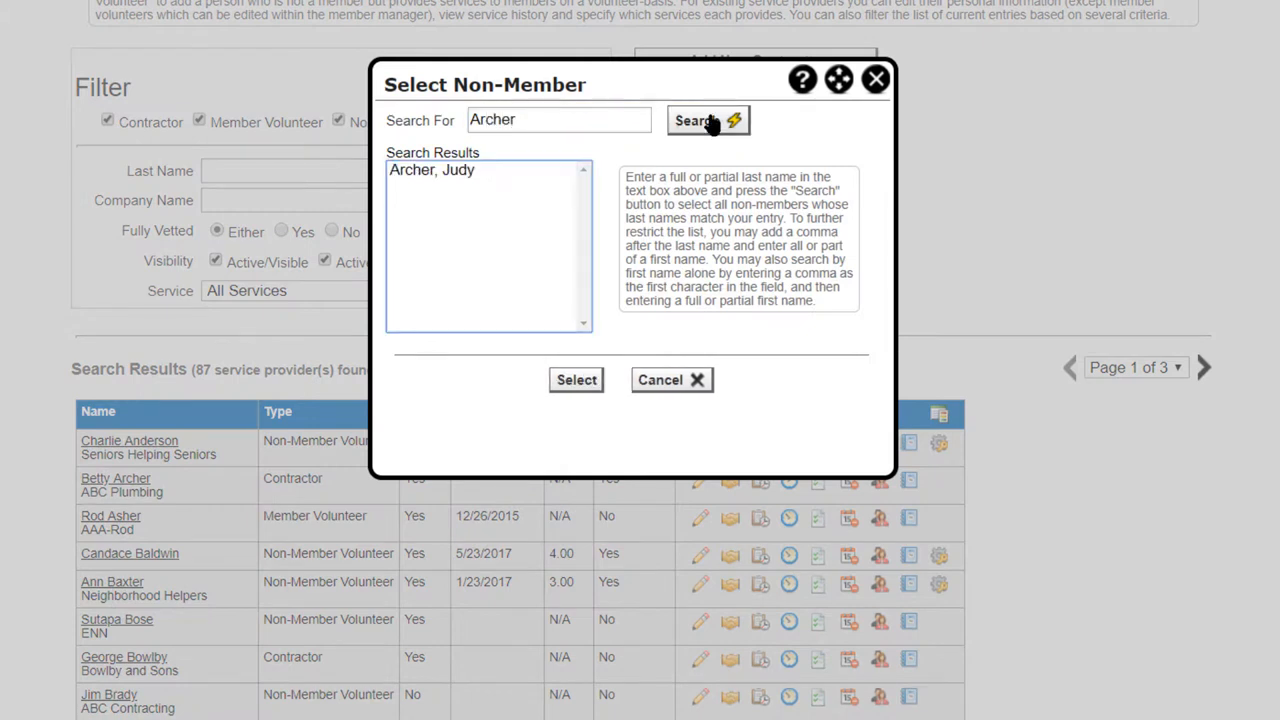
click(441, 172)
click(575, 379)
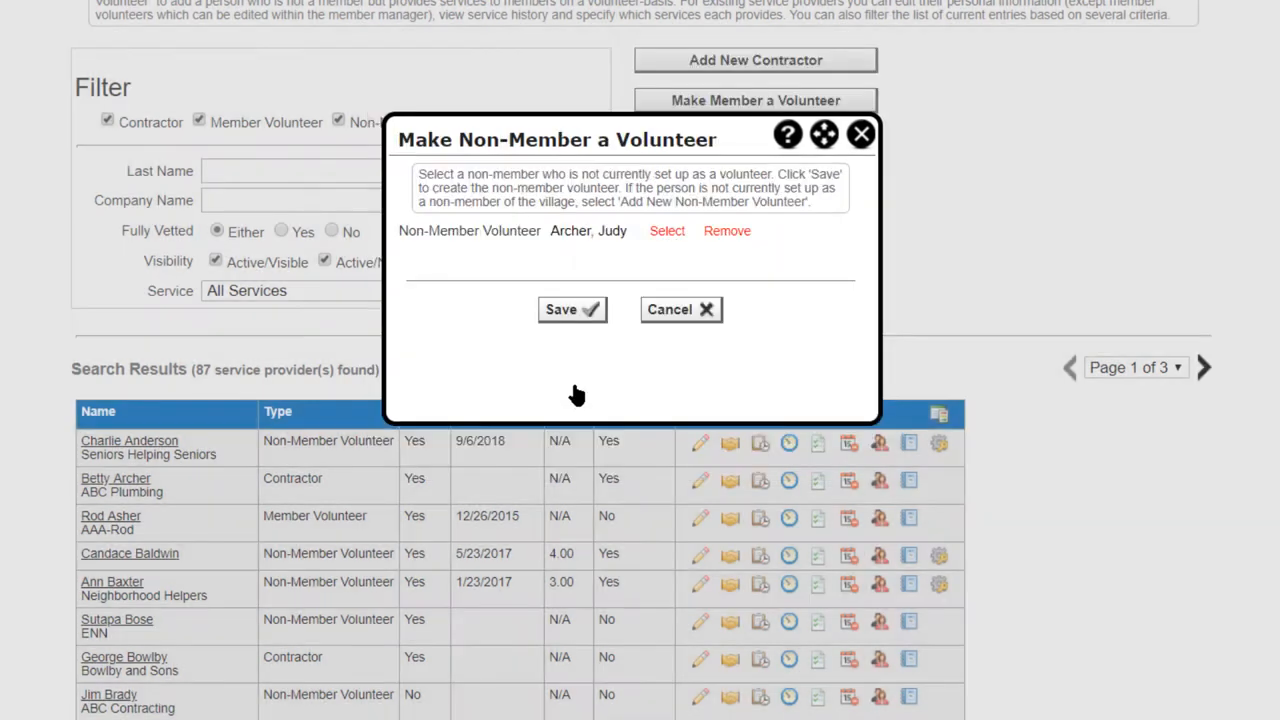
click(563, 310)
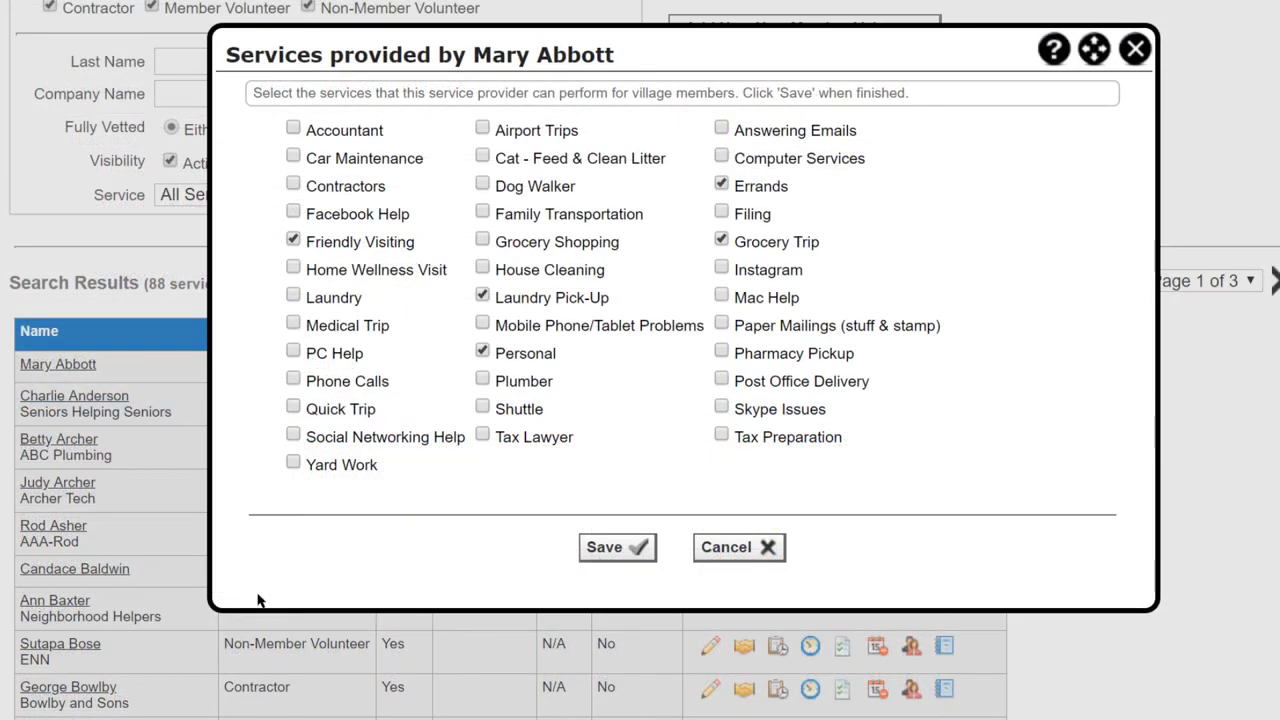
Add Medical Trip, Grocery Shopping and Pharmacy Pickup to the provider's services and save the selection
click(296, 327)
click(482, 242)
click(722, 351)
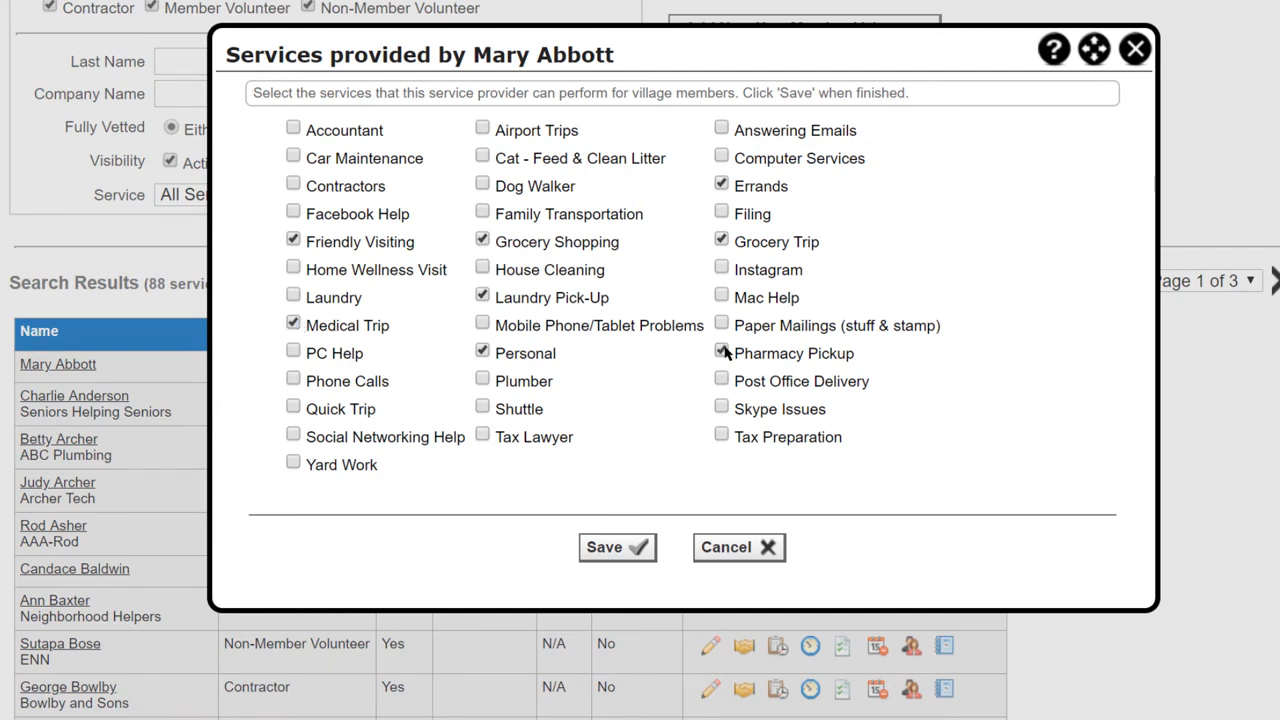
click(617, 547)
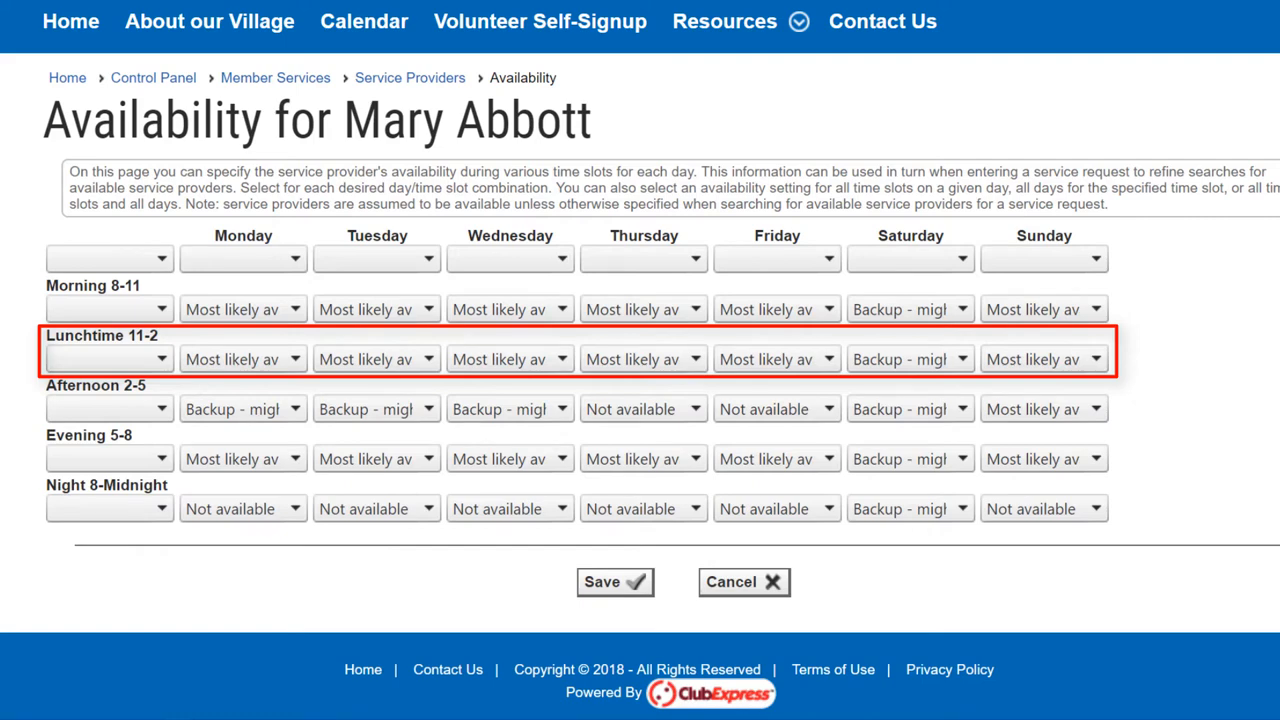
Set availability to Most likely available for Monday morning and Backup - might be available for Sunday morning and lunchtime
click(300, 312)
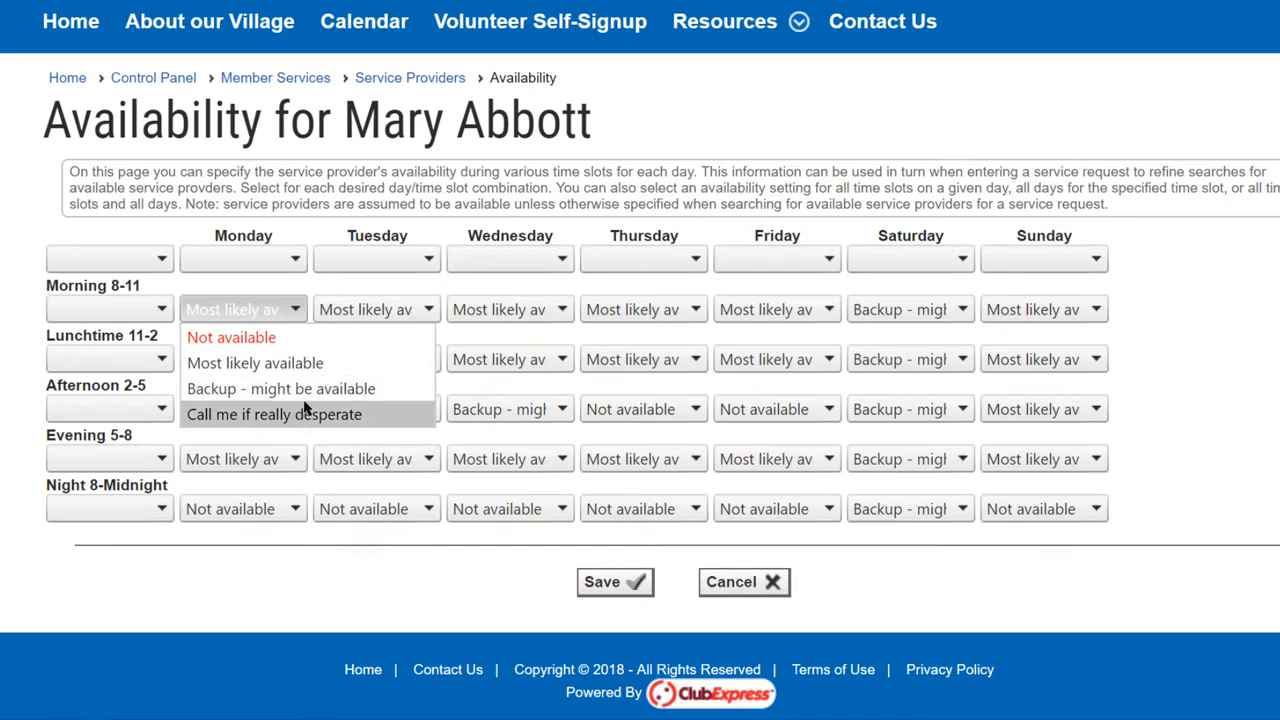
click(336, 363)
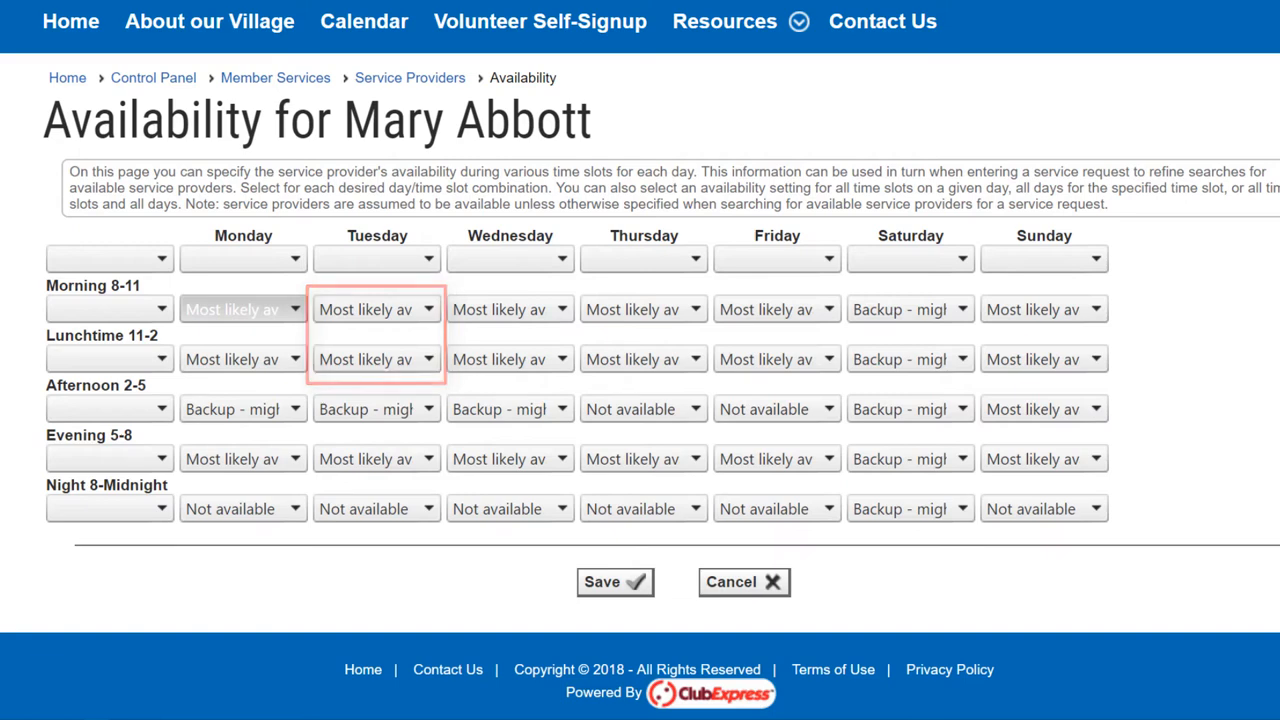
click(1097, 310)
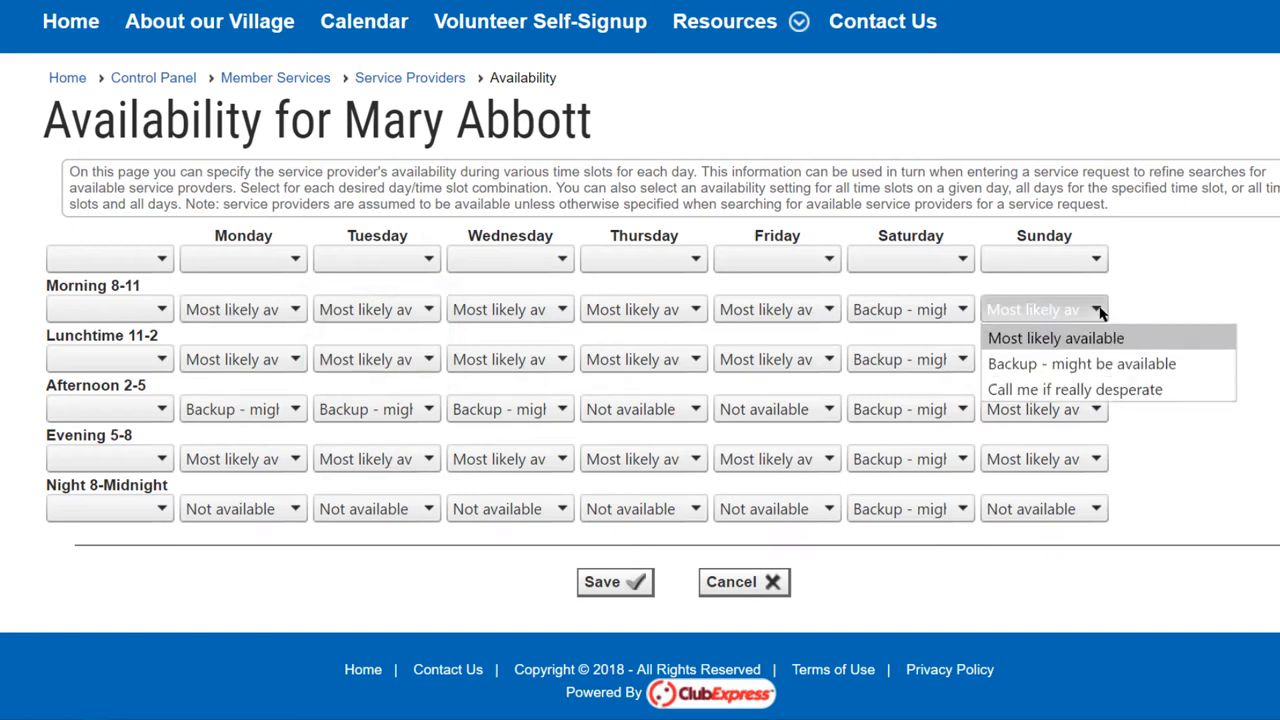
click(1073, 392)
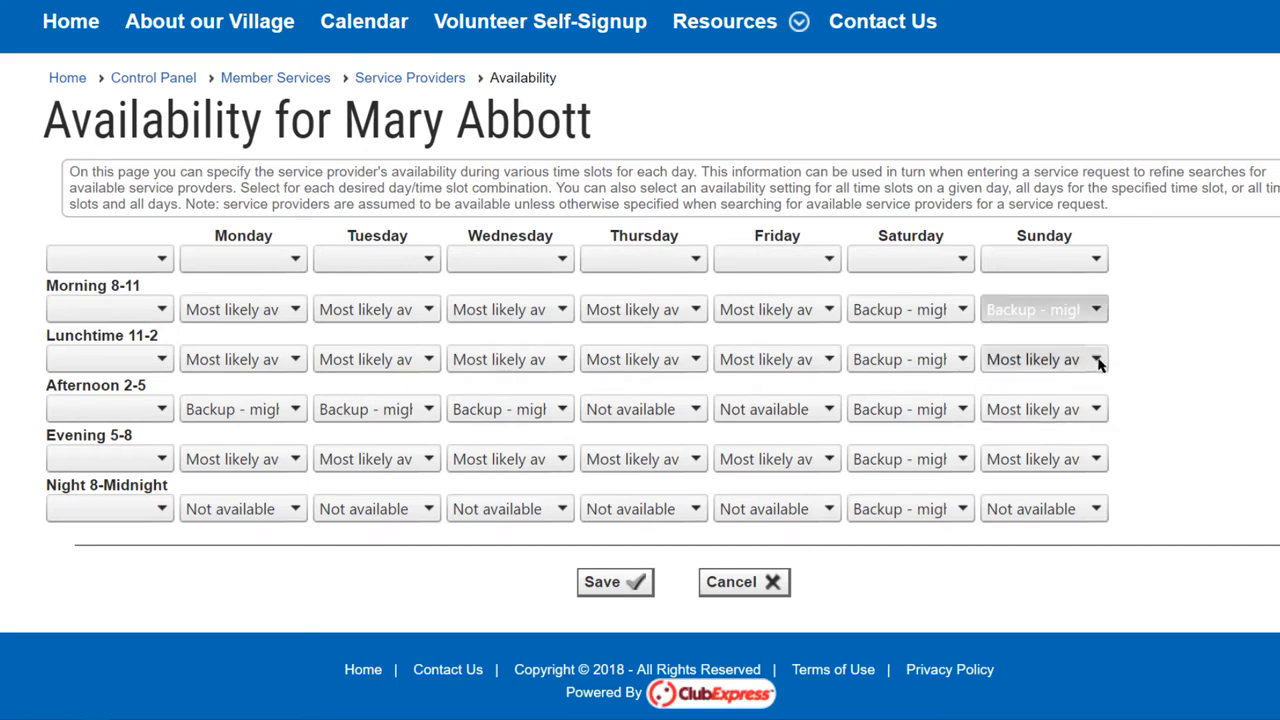
click(1097, 360)
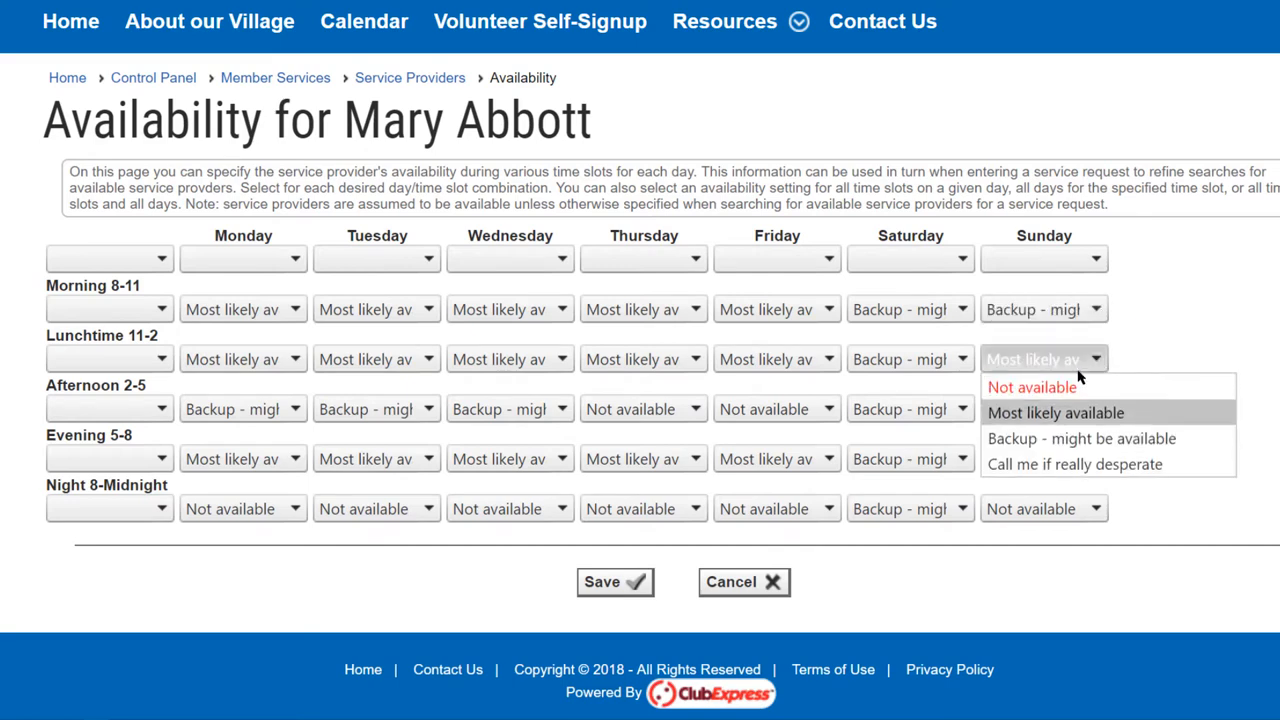
click(1025, 438)
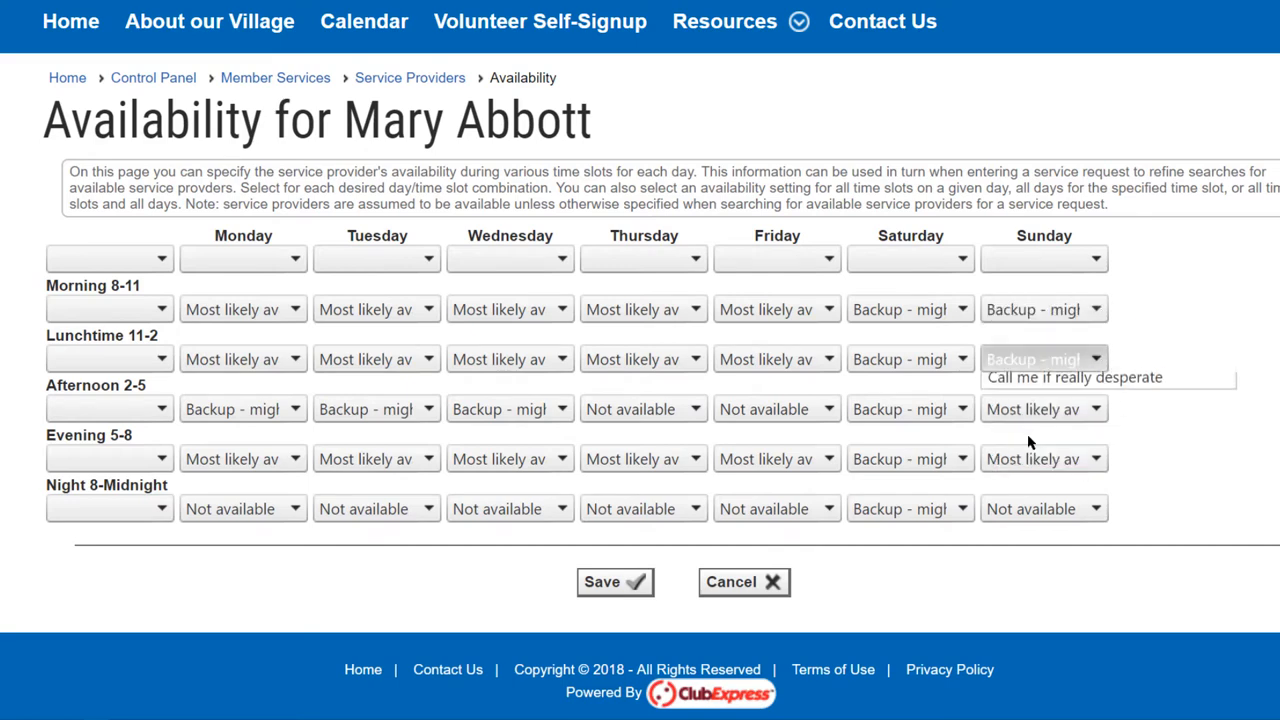
Set all of the provider's Tuesday time slots to Not available at once
click(425, 262)
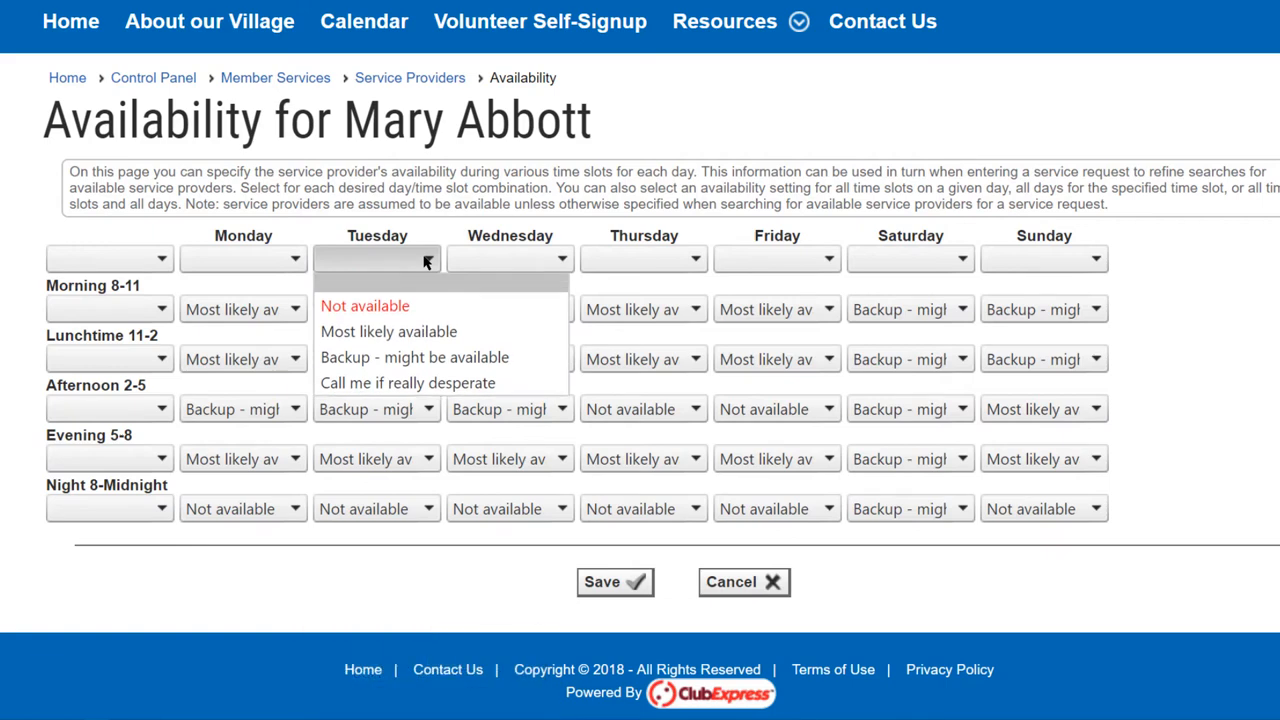
click(362, 306)
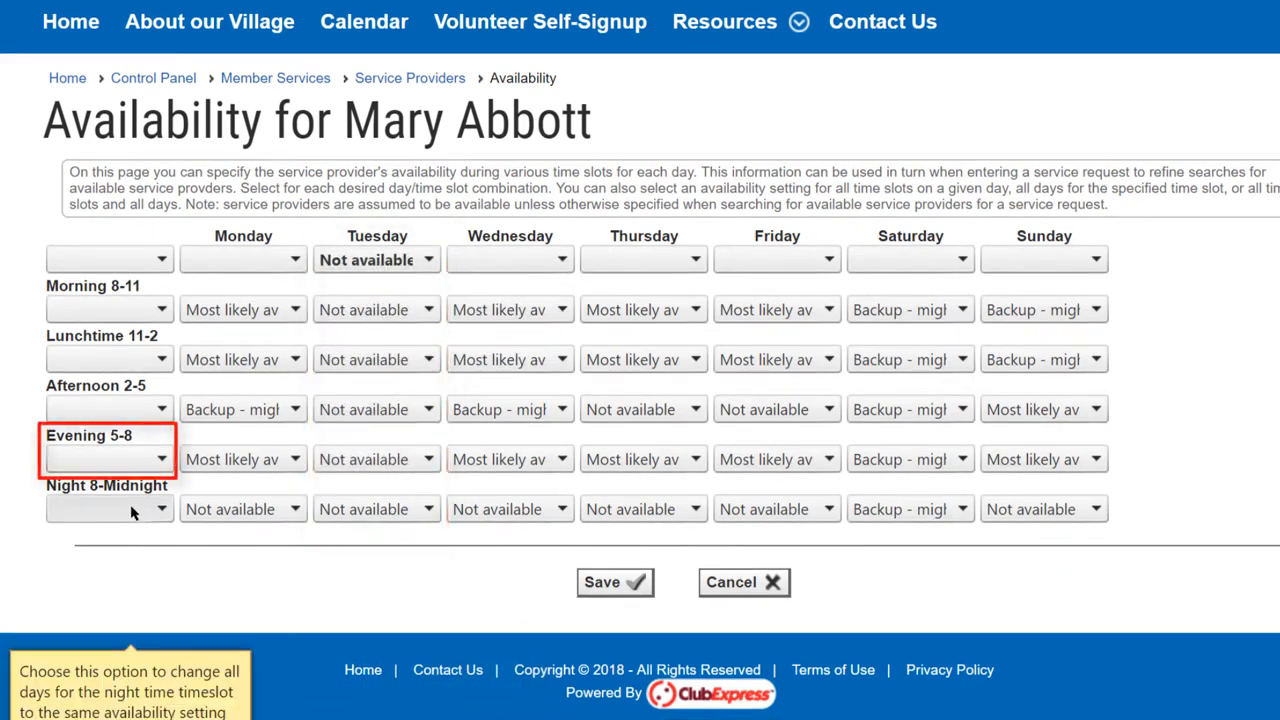
Set the Evening 5-8 time slot to Not available for all days at once
click(157, 458)
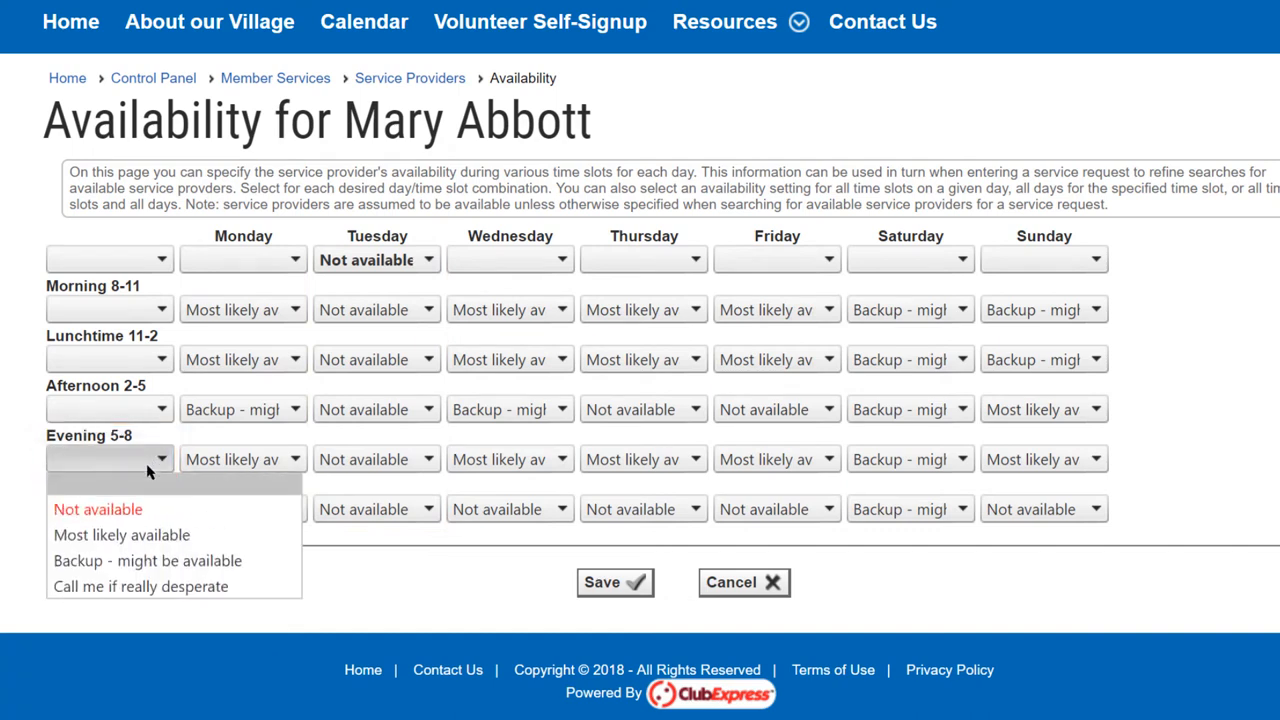
click(127, 515)
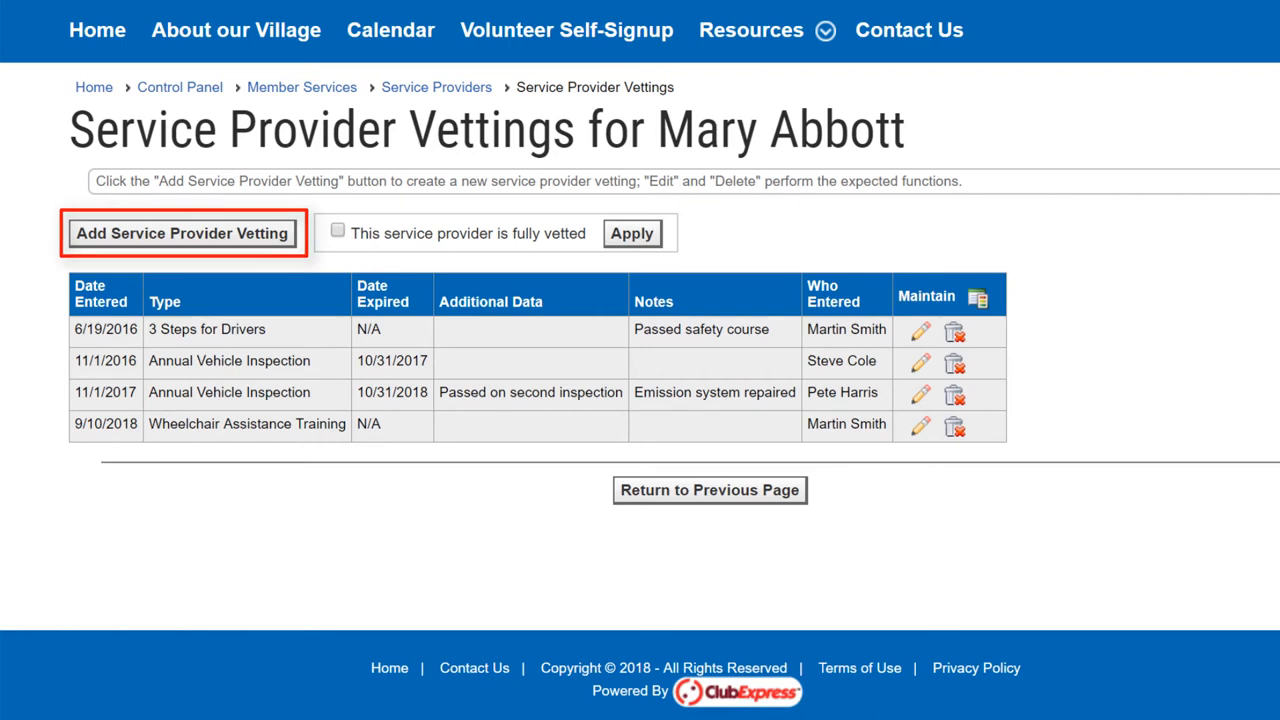
Enter a new provider vetting of type 3rd Party Liability Insurance, dated 9/1/2018 and expiring 8/31/2019
click(909, 148)
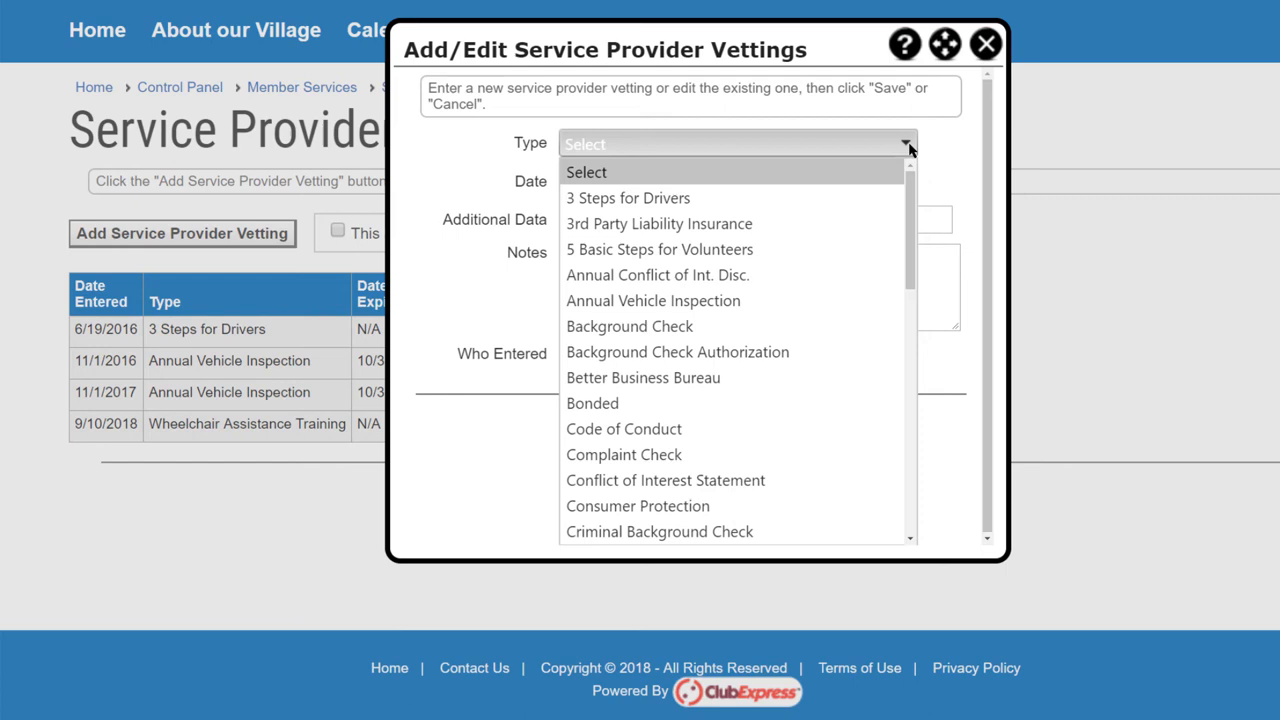
click(808, 224)
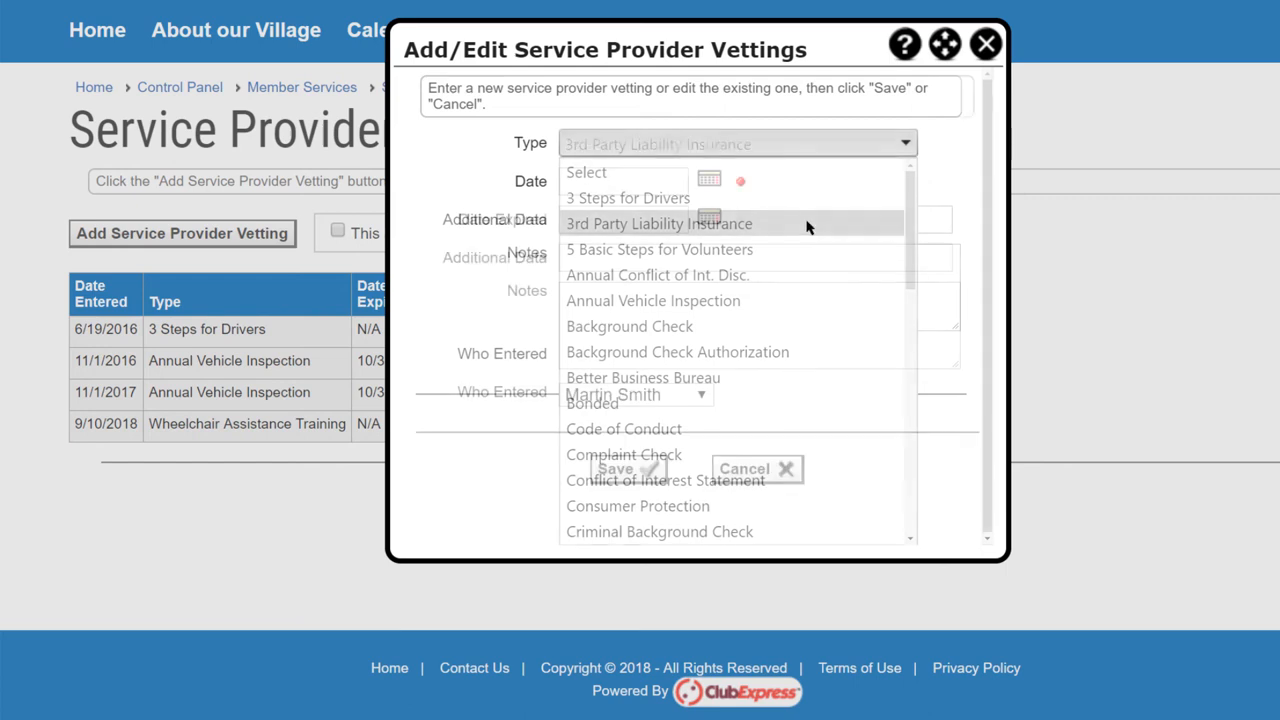
click(591, 181)
text(9/1/2018)
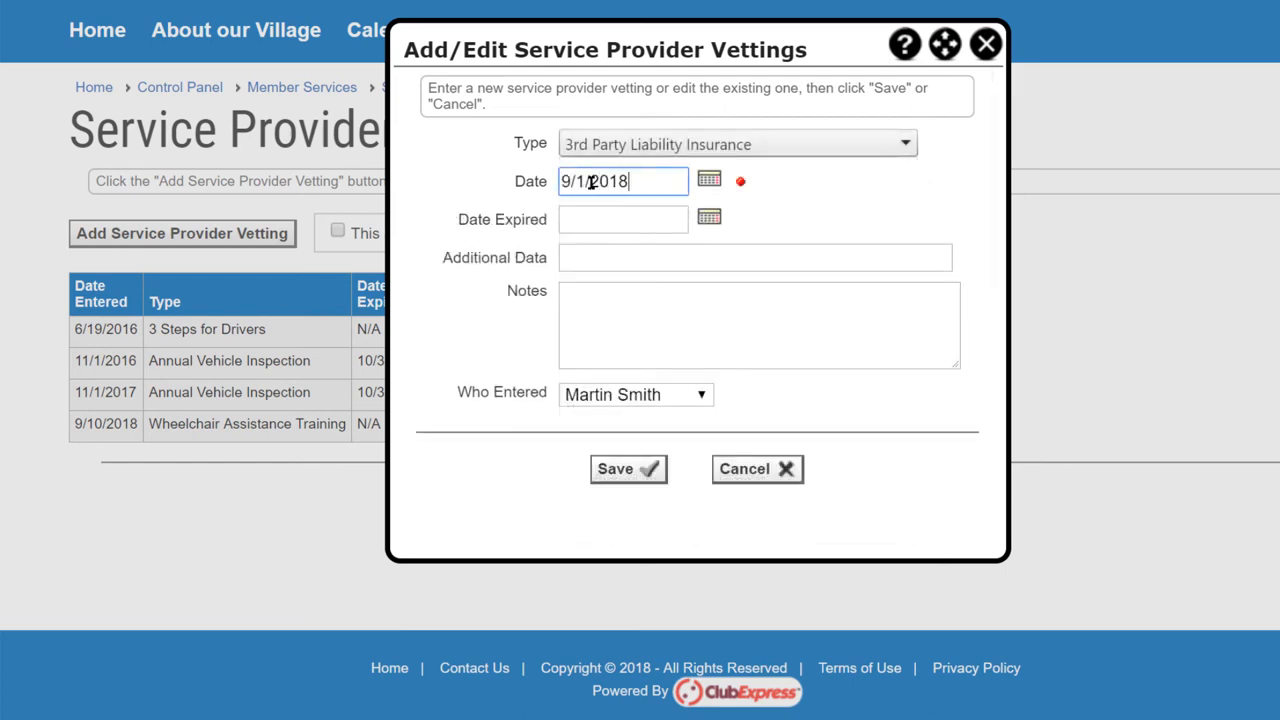
click(570, 222)
text(8/31/2019)
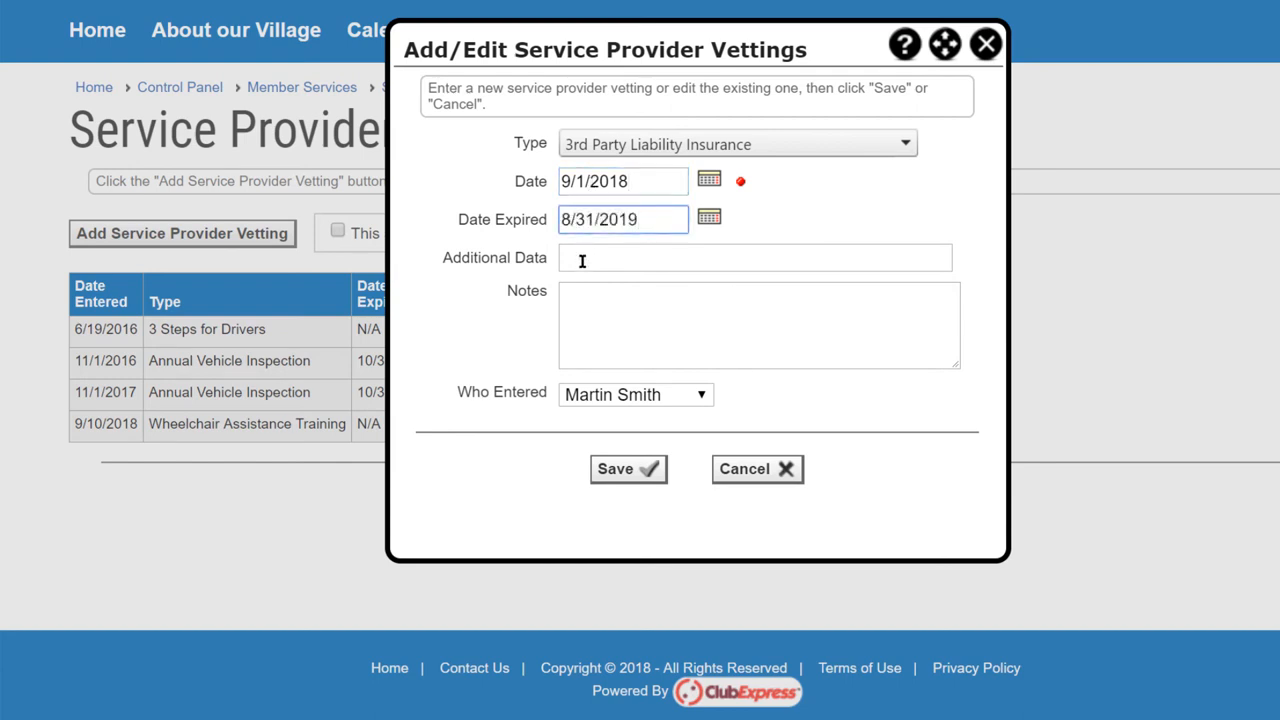
Add the vetting note "General Insurance Company", choose the person who entered it, and save the vetting
click(585, 294)
text(General Insurance )
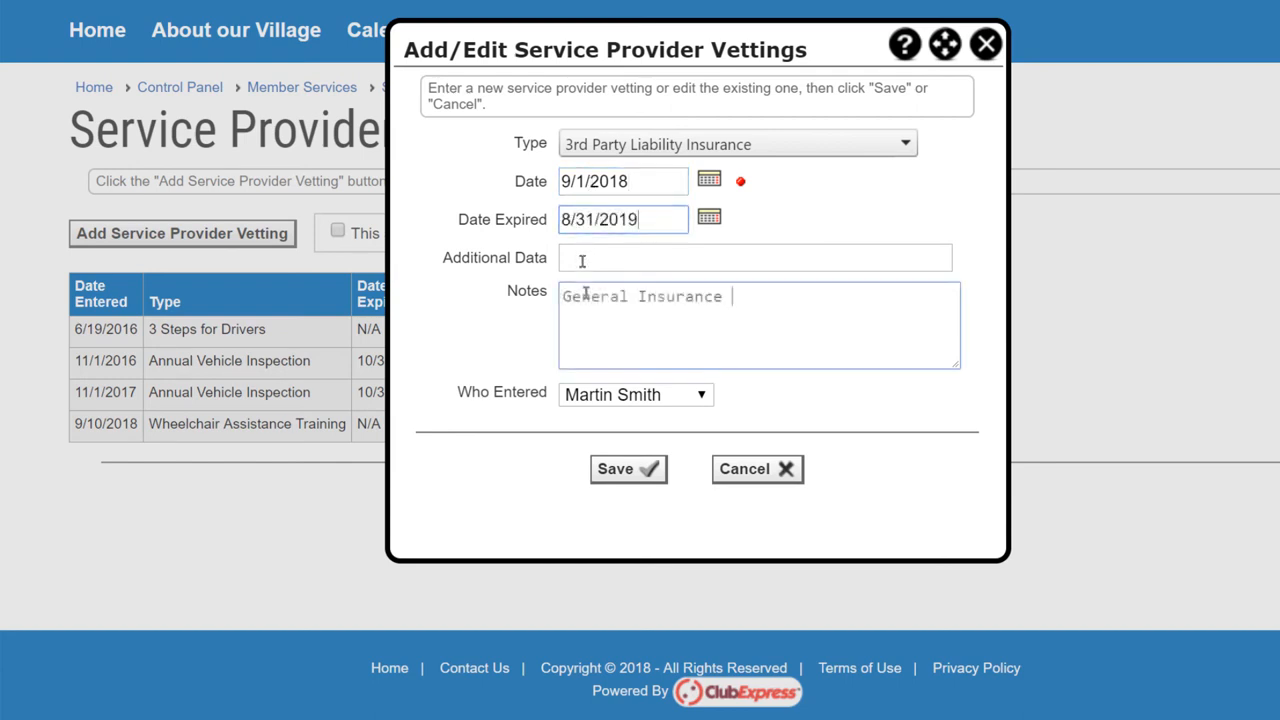
text(Company)
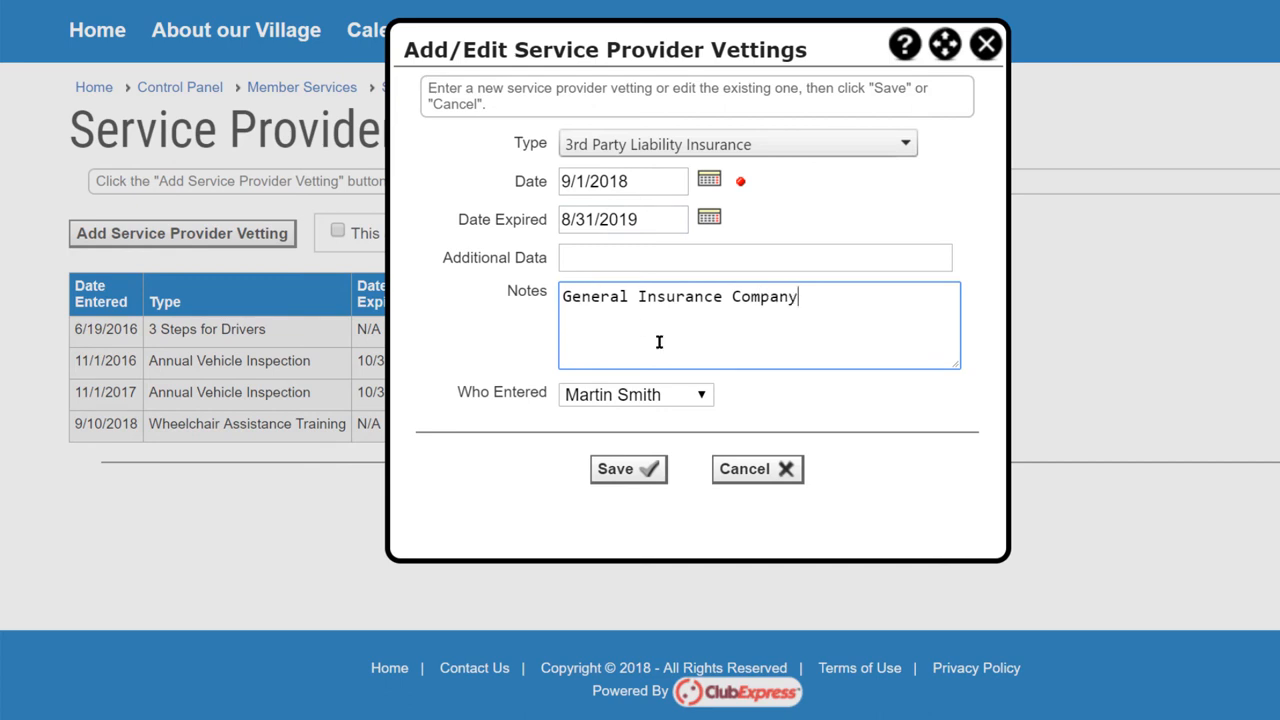
click(704, 397)
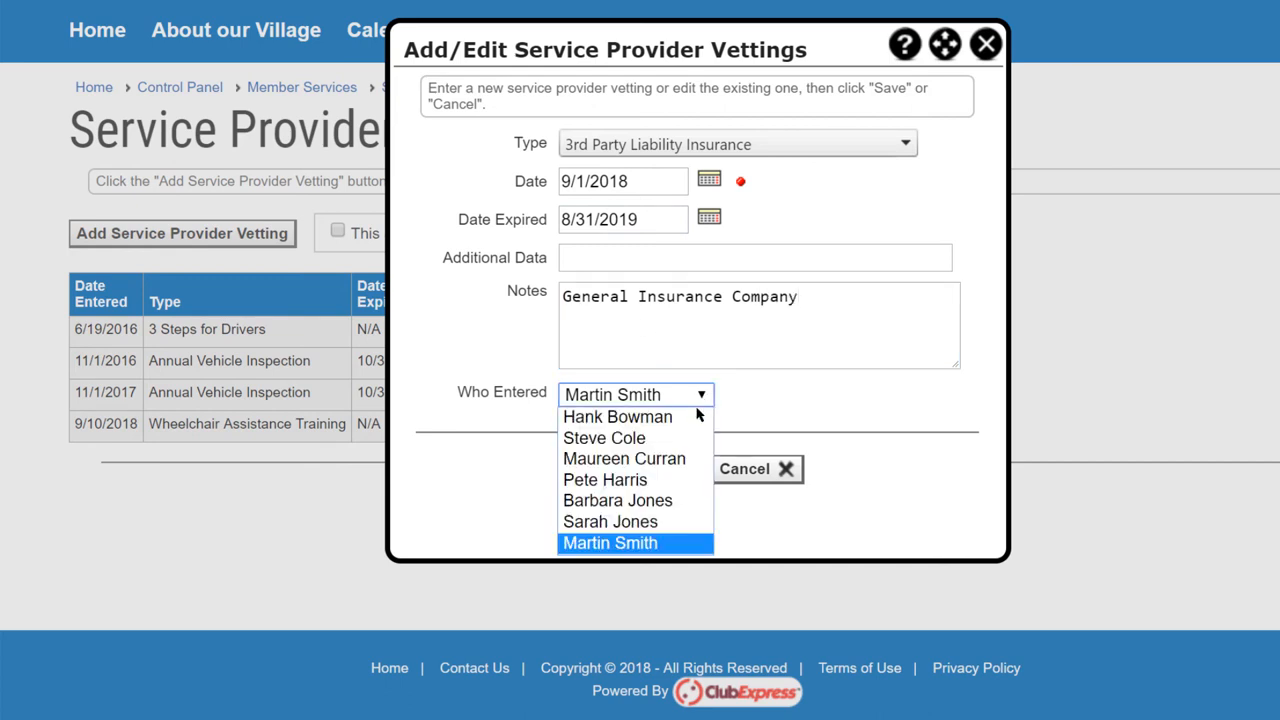
click(651, 523)
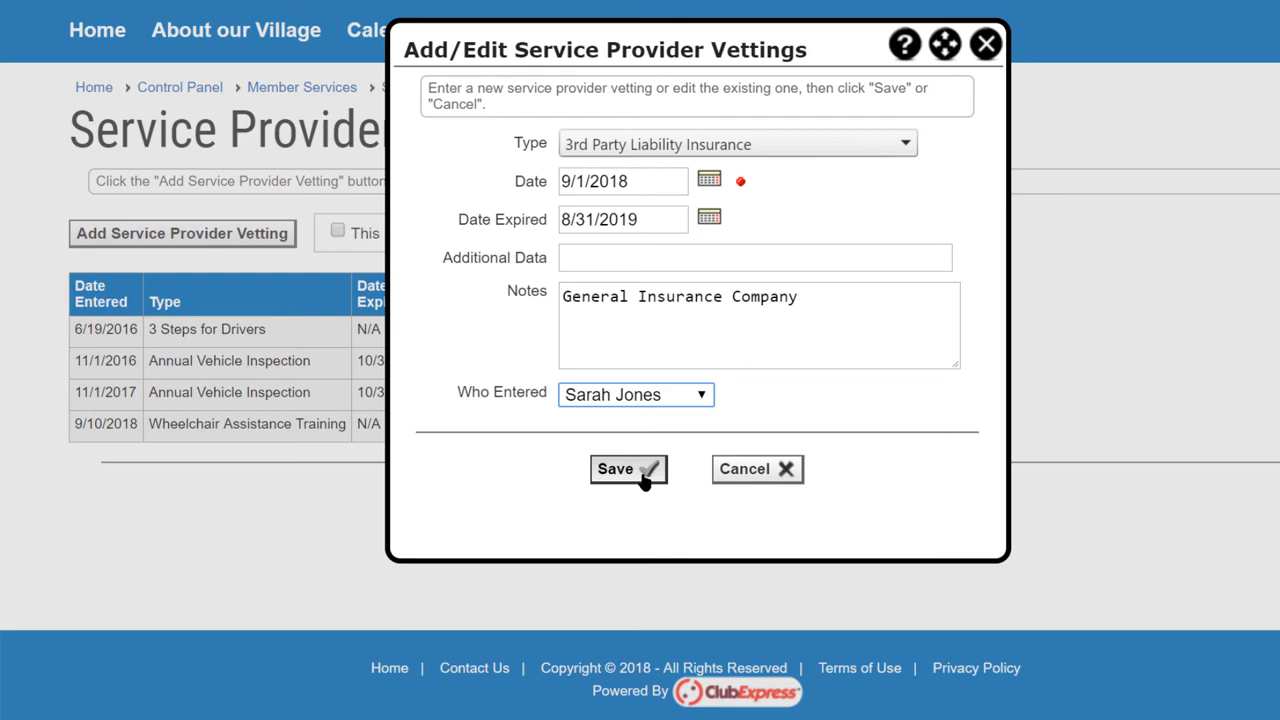
click(643, 476)
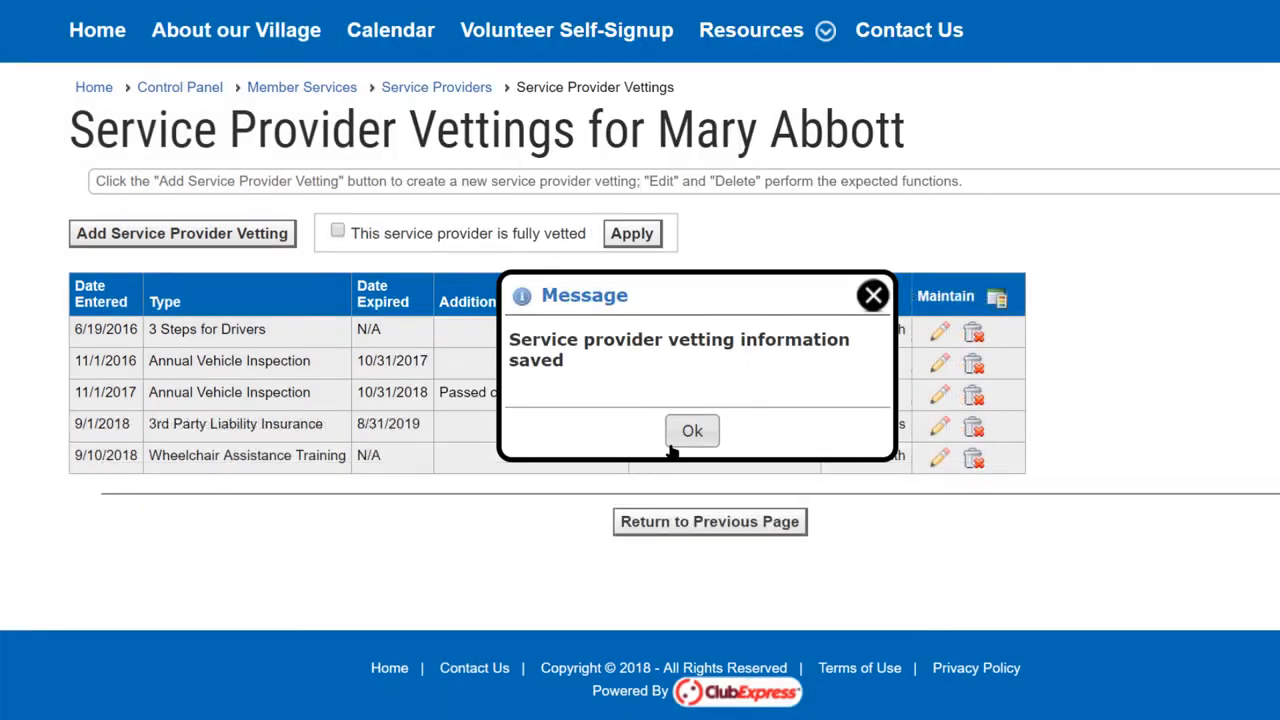
click(690, 434)
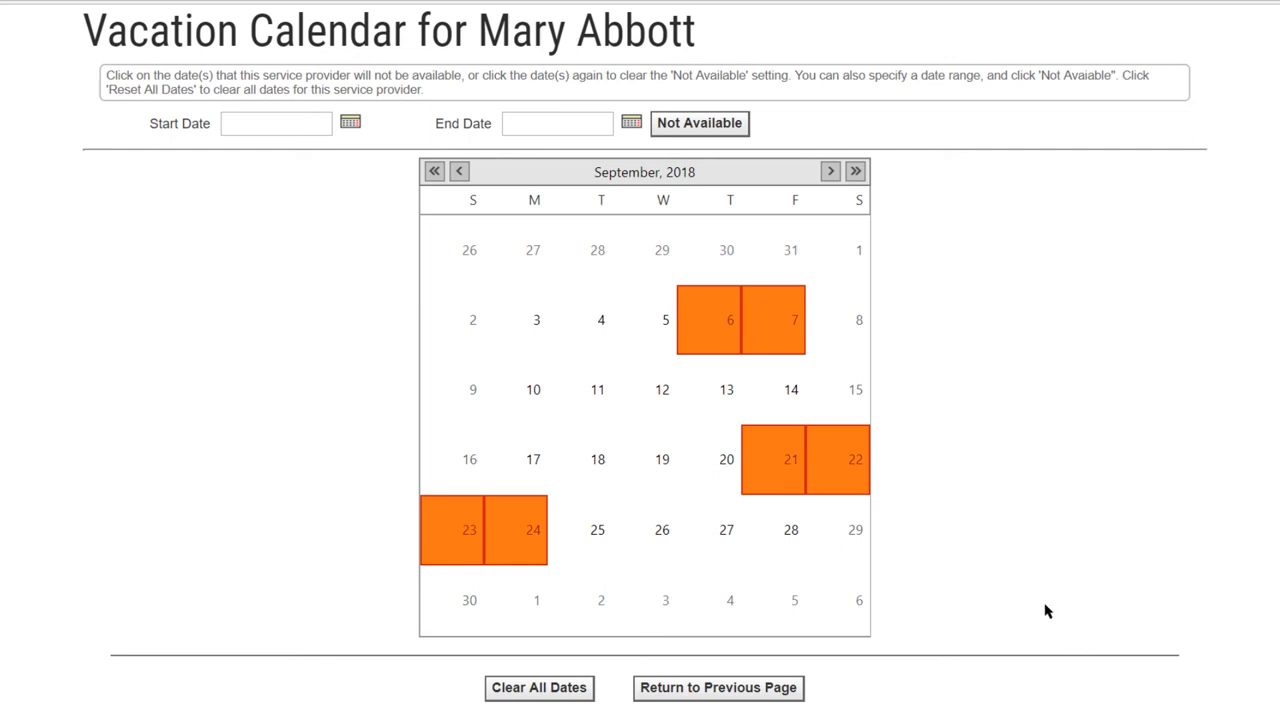
In the vacation calendar, mark September 11 unavailable, clear September 23, and mark 09/26/2018 to 10/5/2018 as Not Available
click(588, 387)
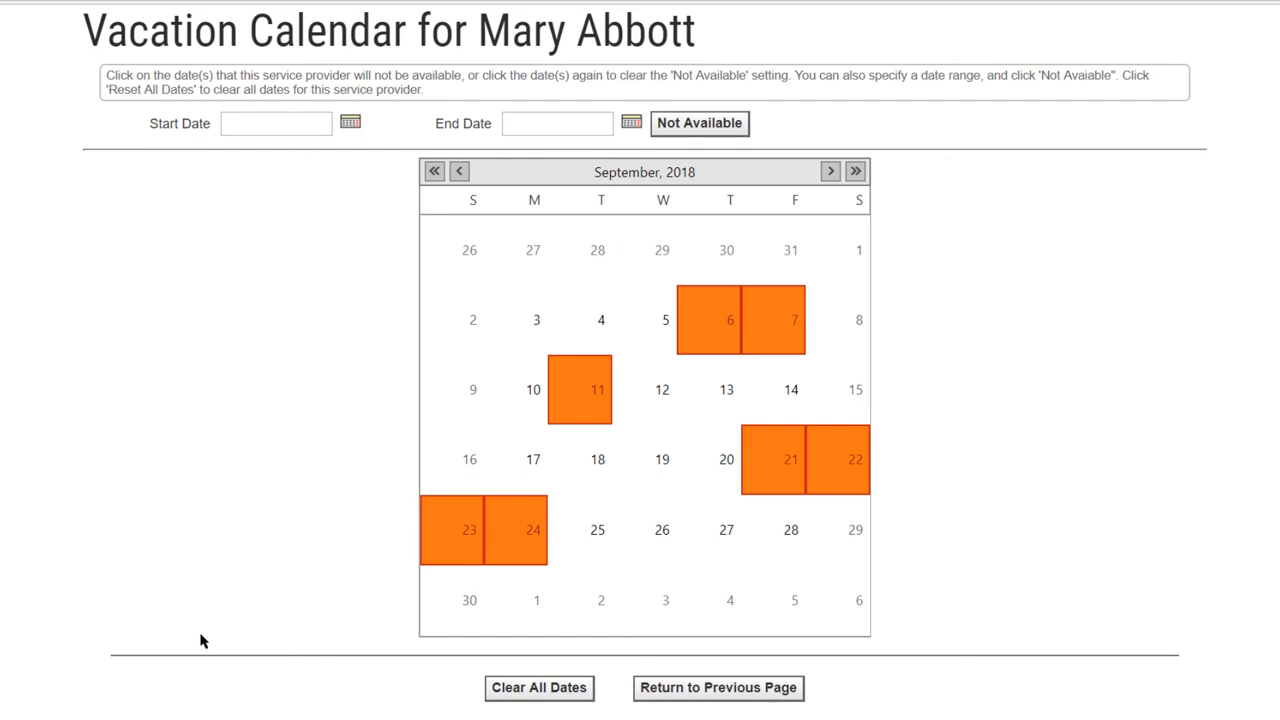
click(456, 550)
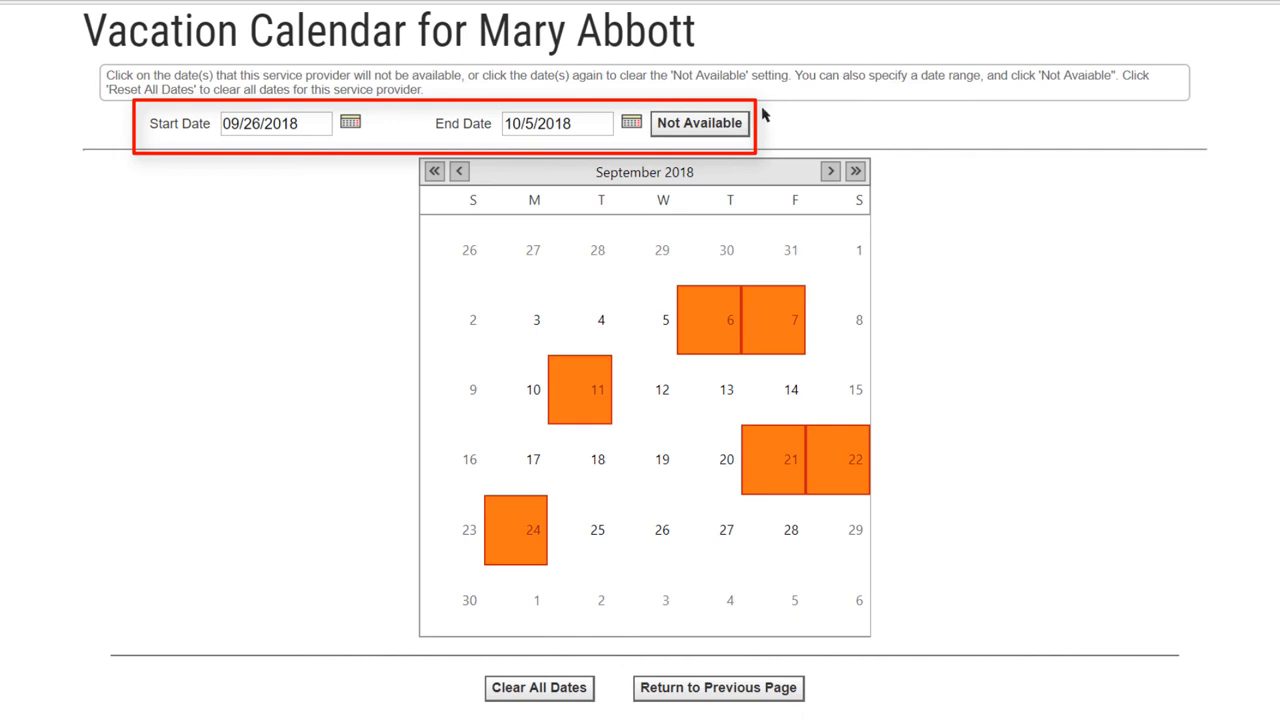
click(733, 126)
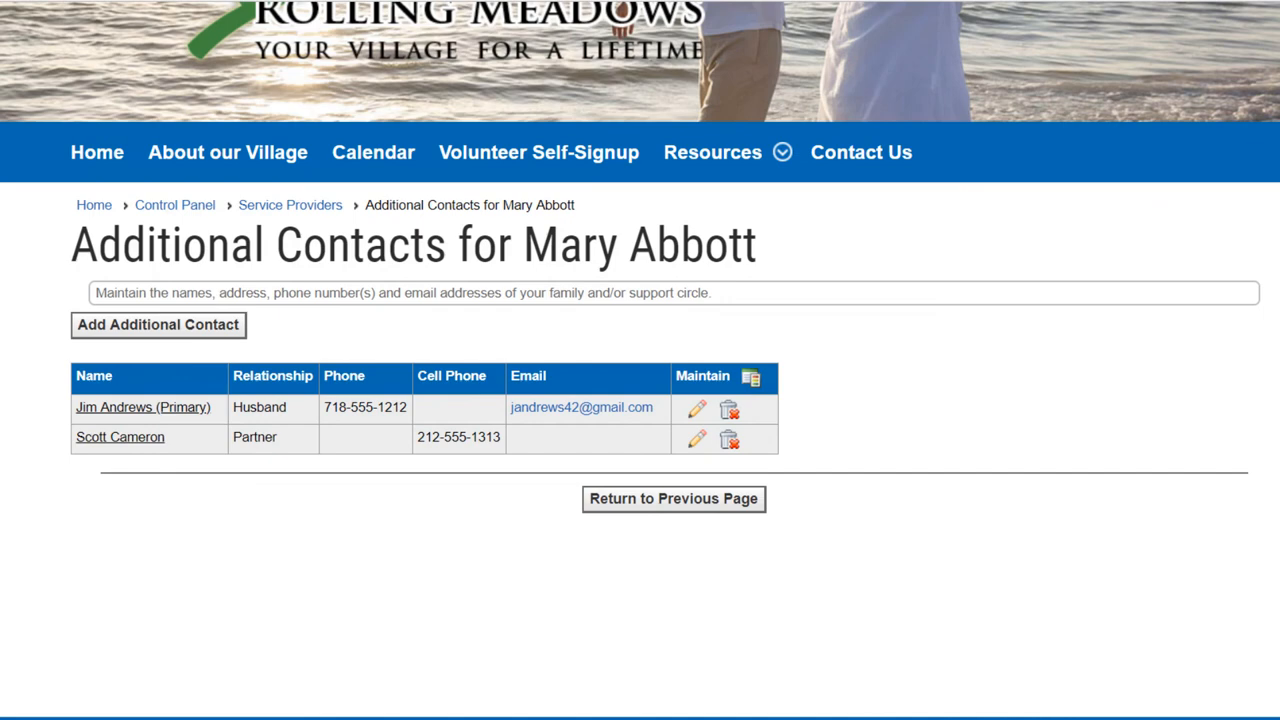
Start a new additional contact for the provider with the relationship set to Daughter
click(216, 335)
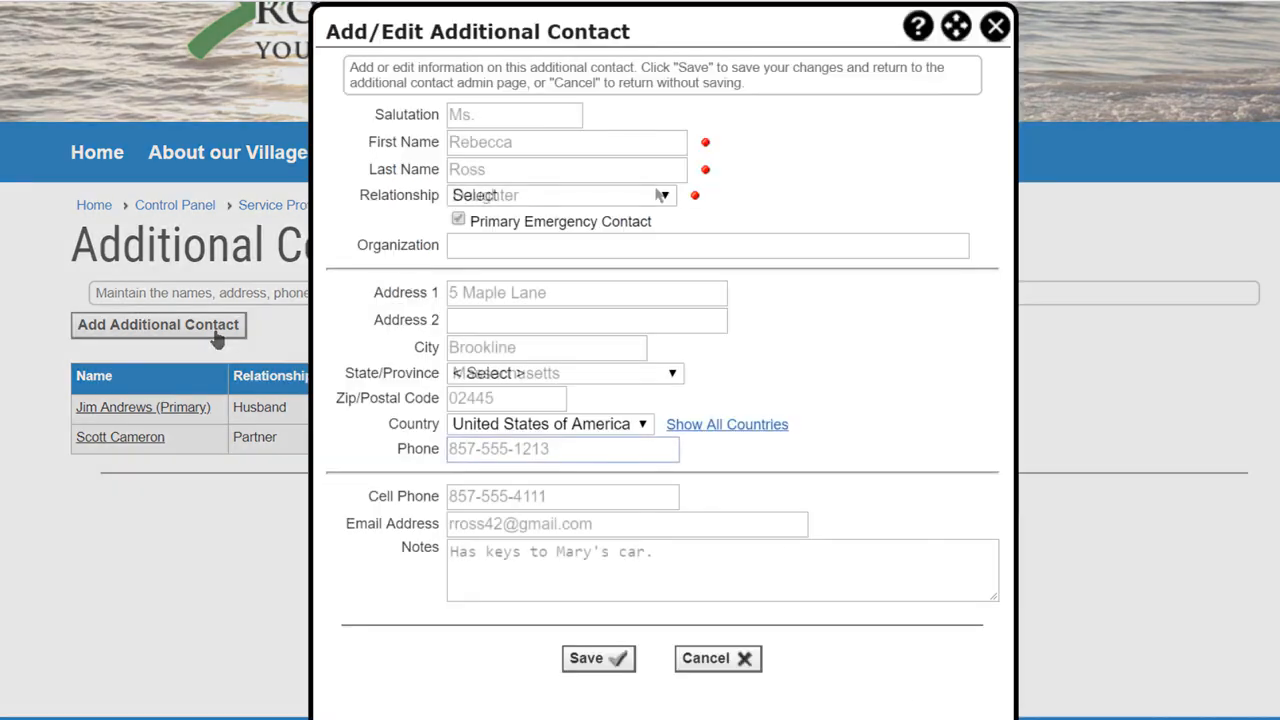
click(666, 196)
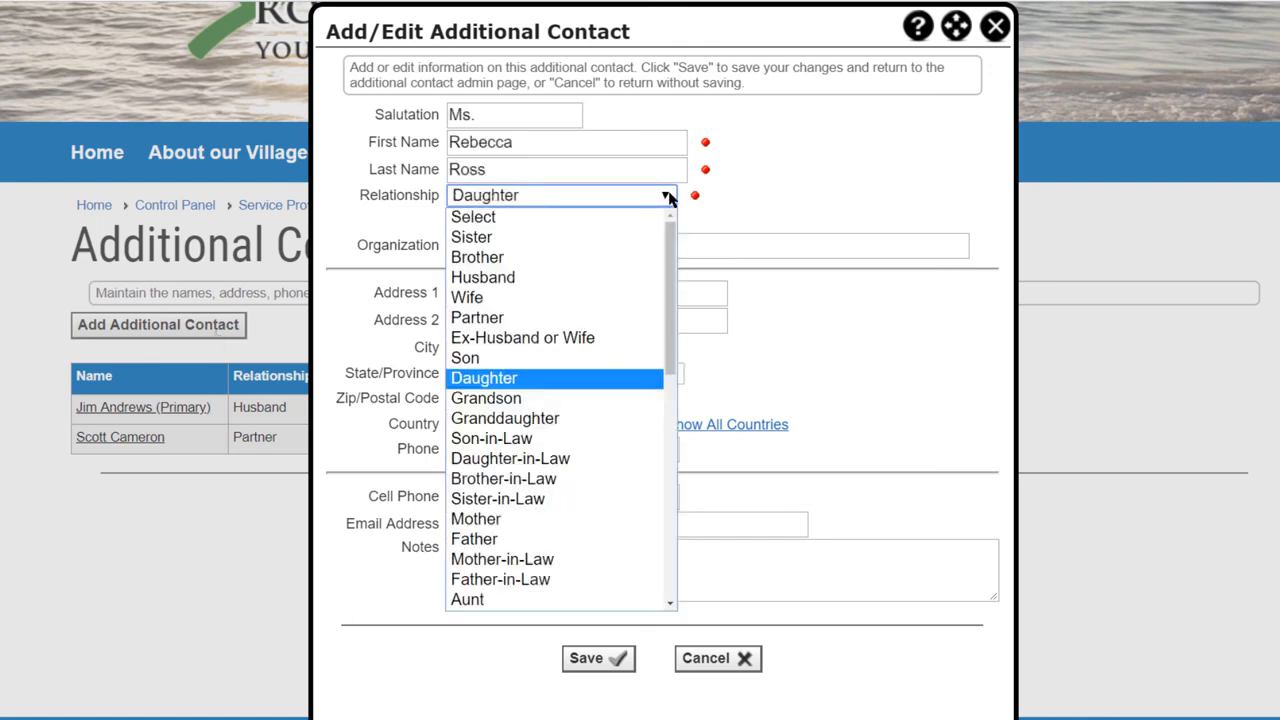
click(628, 377)
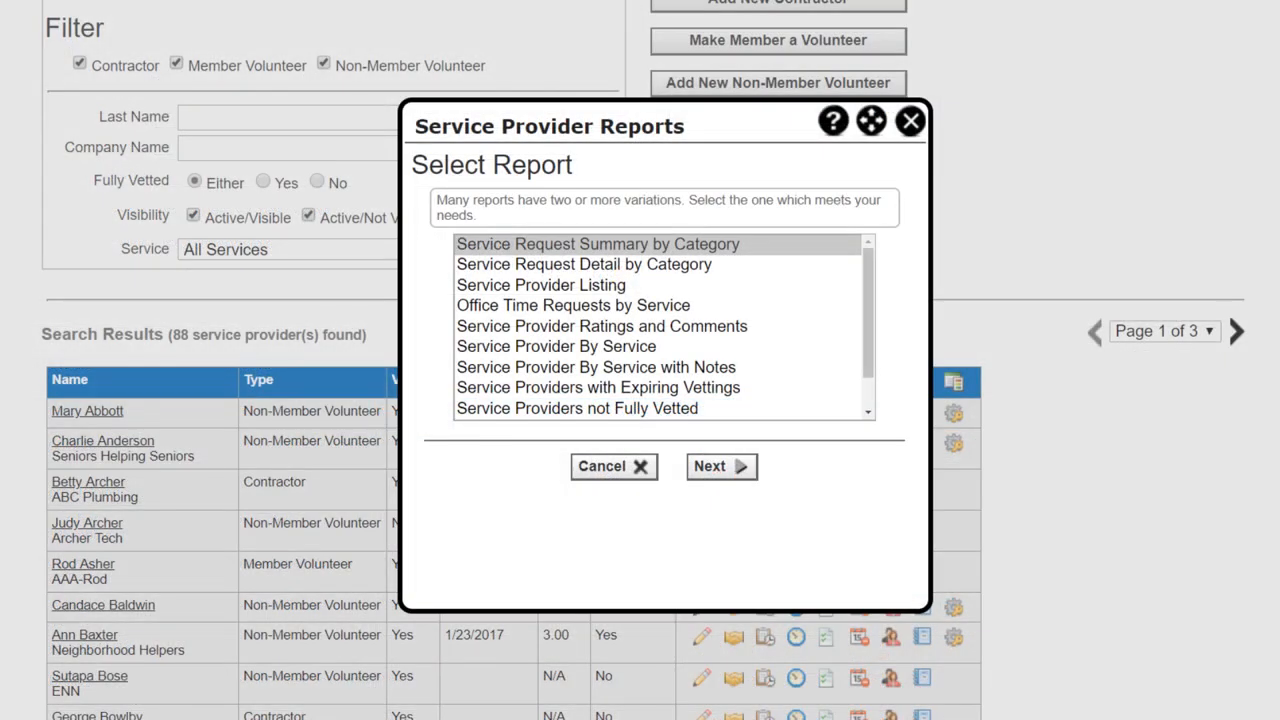
Look through the list of available service provider reports
click(868, 308)
mouse_move(868, 308)
mouse_down()
mouse_move(868, 338)
mouse_move(868, 288)
mouse_up()
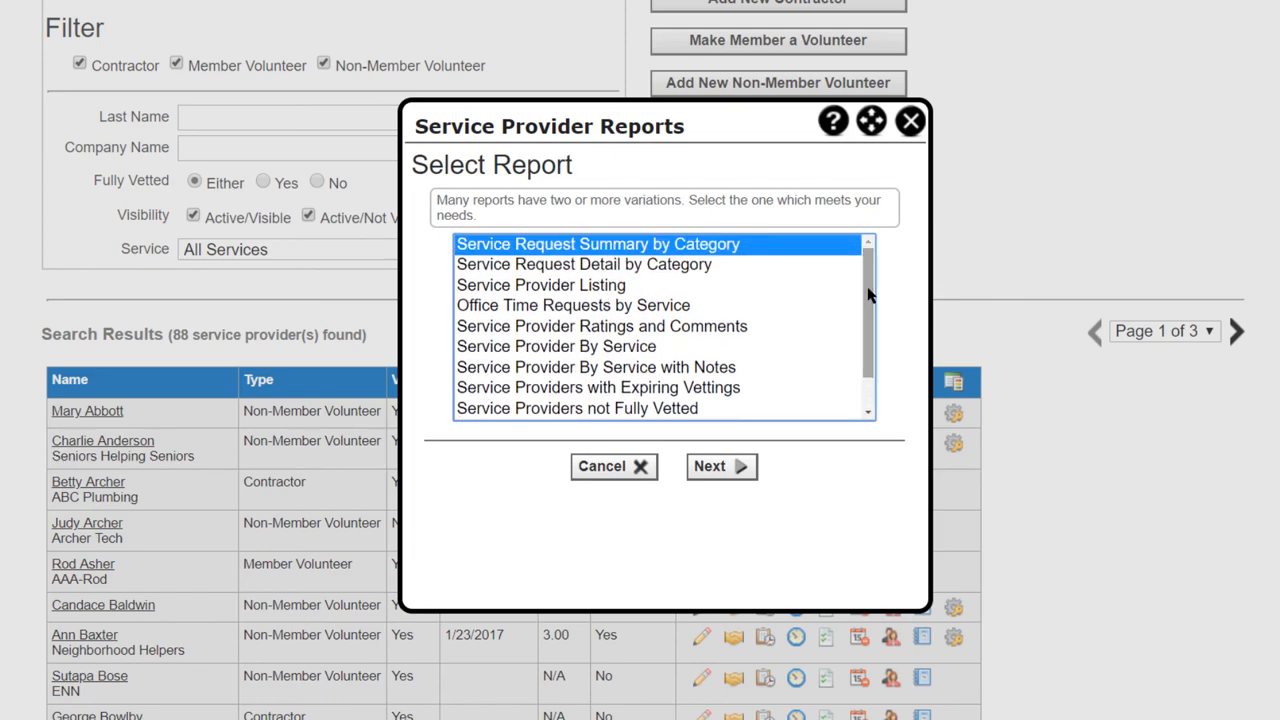